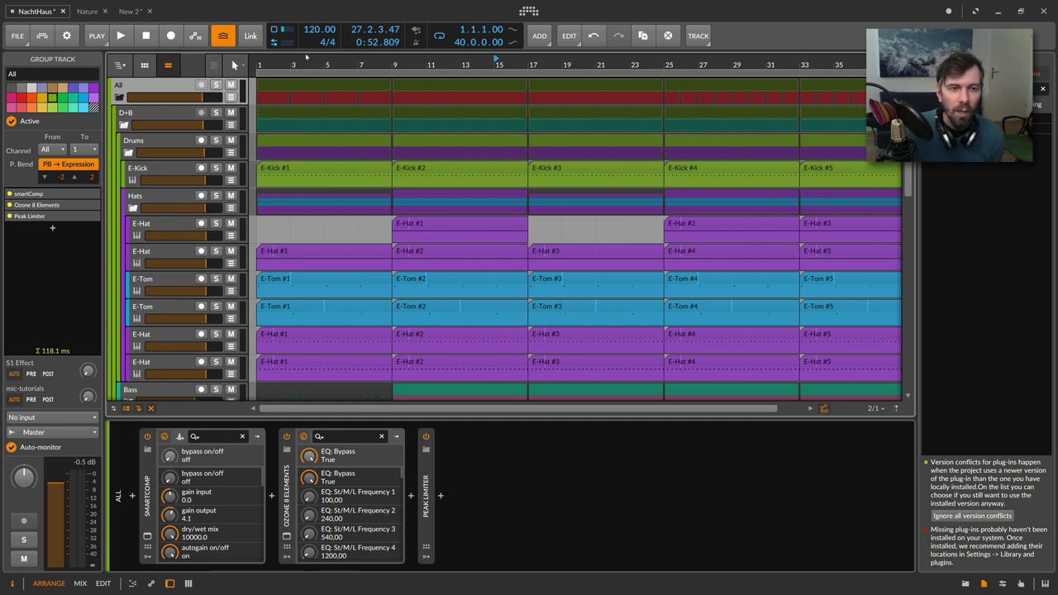
Step: Select the D+B group track to show its smartComp and Compressor chain
{"action": "left_click_drag", "start_coordinate": [306, 66], "coordinate": [300, 66]}
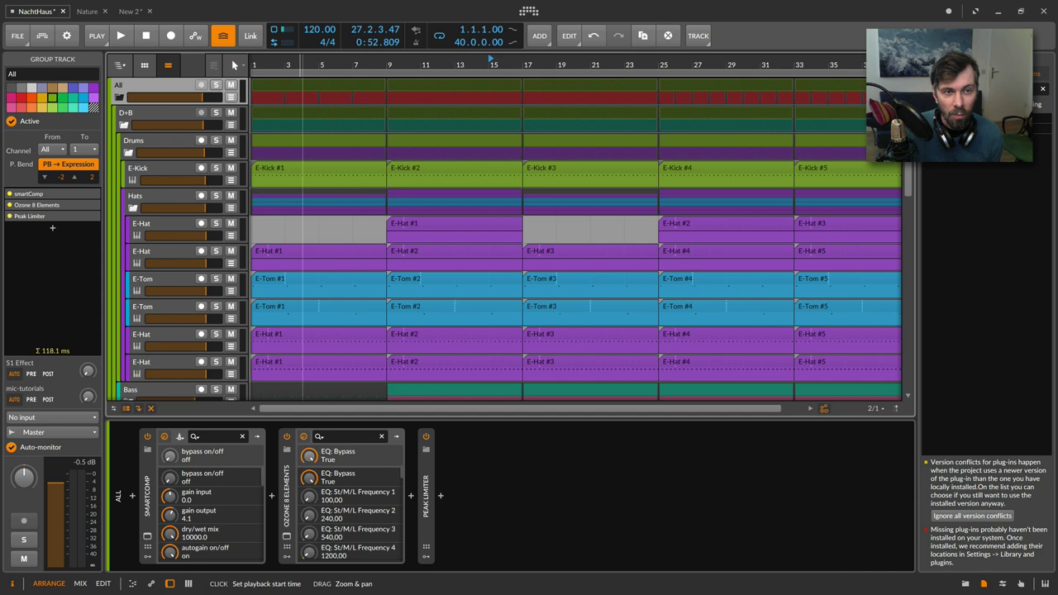
{"action": "left_click", "coordinate": [186, 116]}
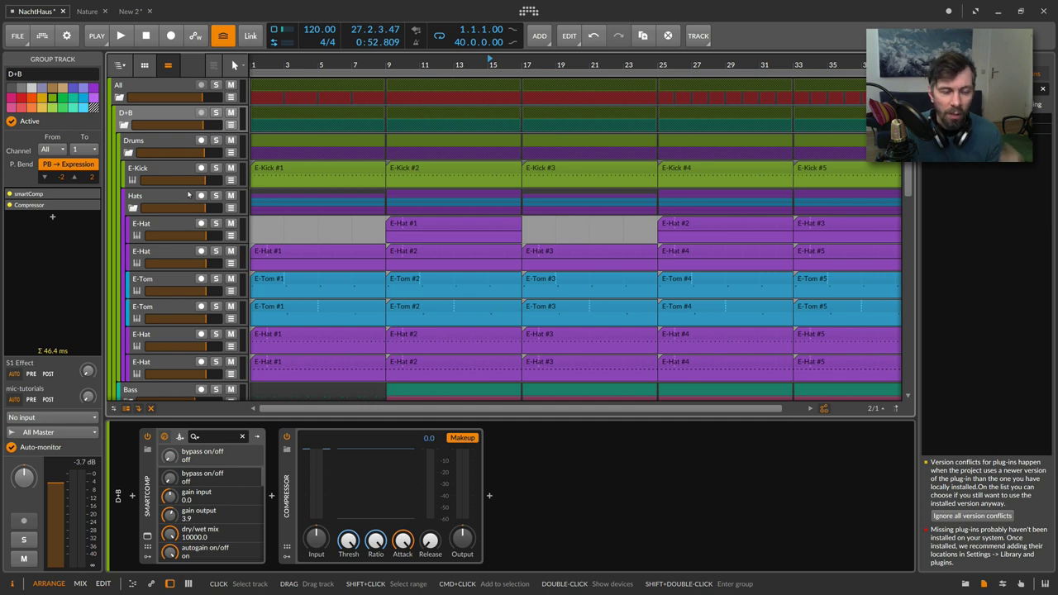
Step: On the Drums group, open the smartComp window, start its learning process, then close it
{"action": "left_click", "coordinate": [176, 152]}
{"action": "left_click", "coordinate": [180, 437]}
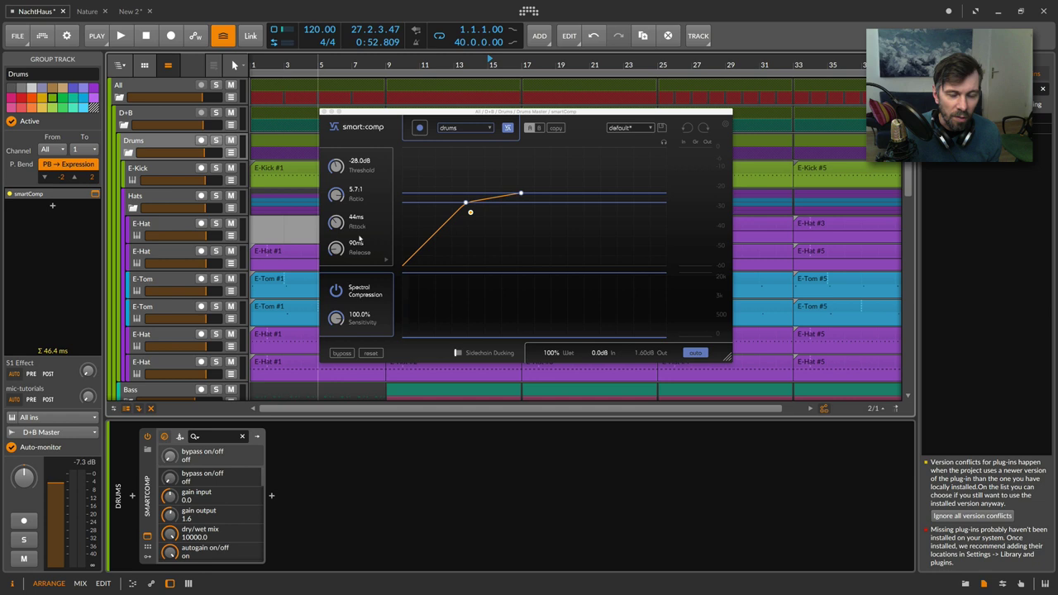
{"action": "left_click_drag", "start_coordinate": [412, 111], "coordinate": [481, 106]}
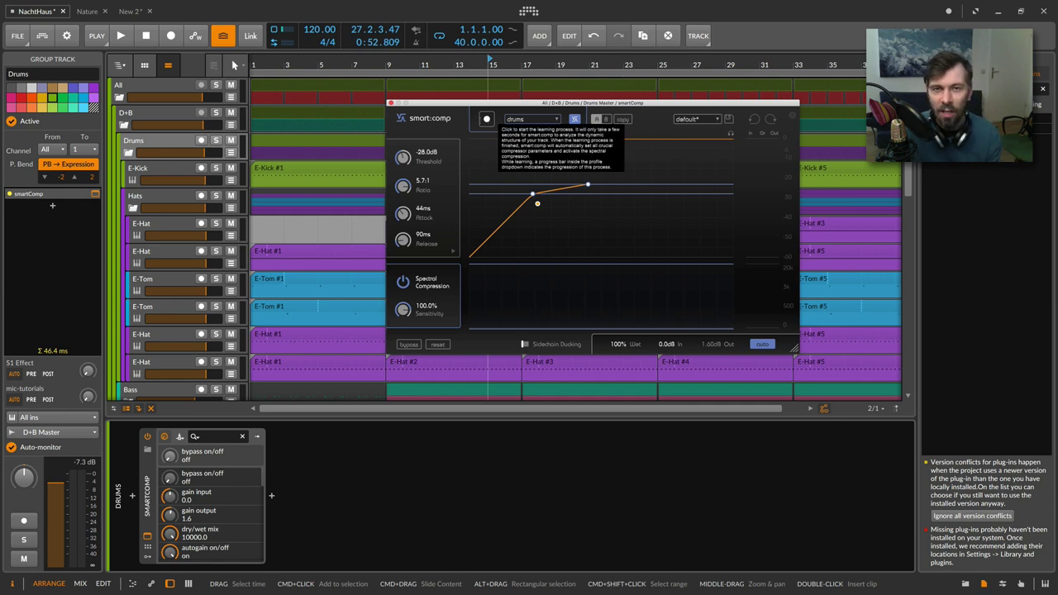
{"action": "left_click", "coordinate": [486, 119]}
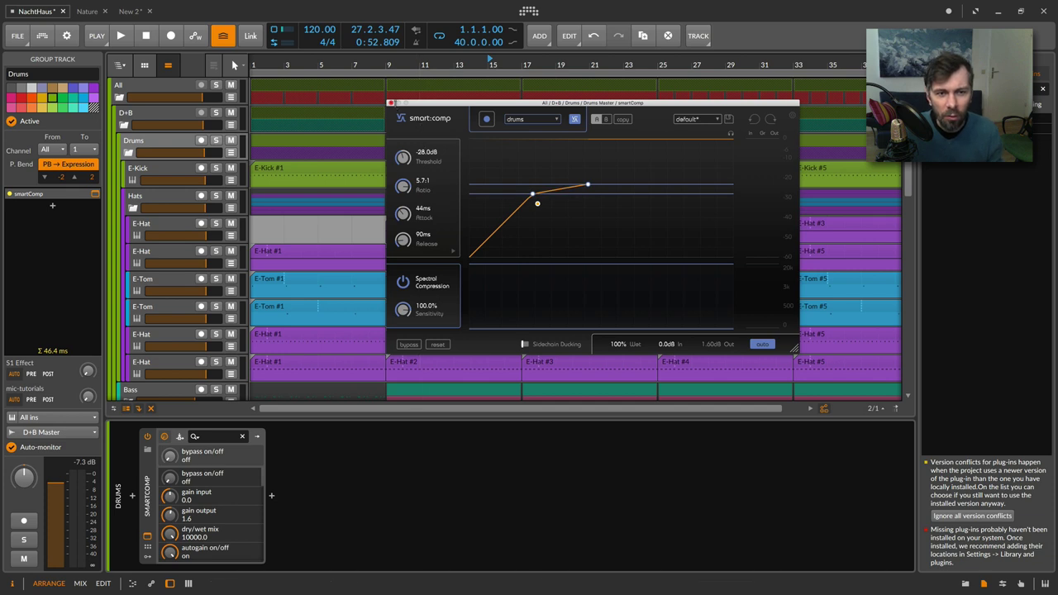
{"action": "left_click", "coordinate": [391, 102]}
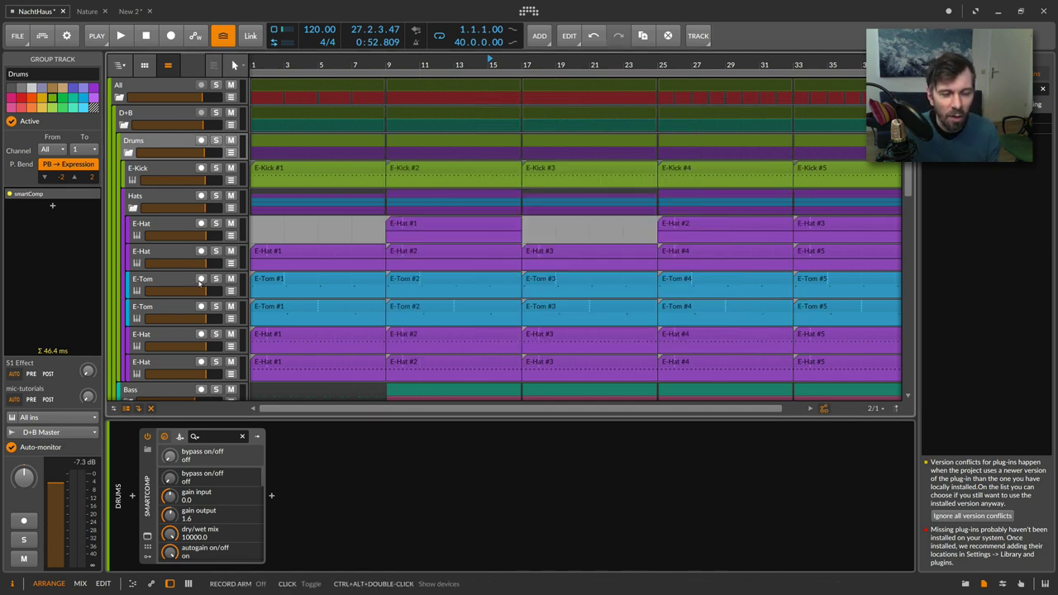
Step: On the D+B group, view the Compressor and then the smartComp device in the inspector
{"action": "left_click", "coordinate": [165, 119]}
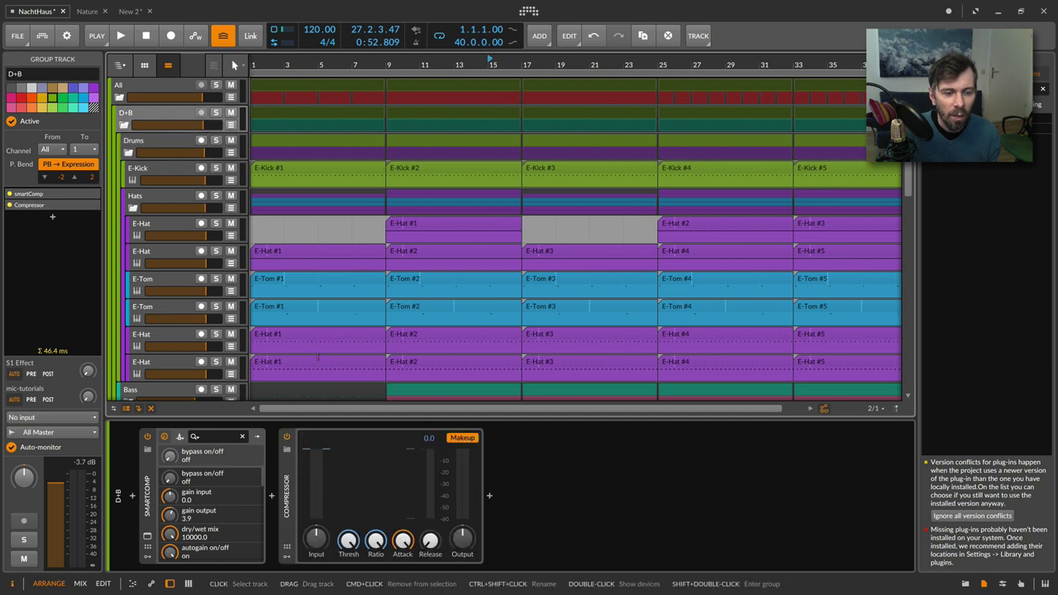
{"action": "left_click", "coordinate": [290, 519]}
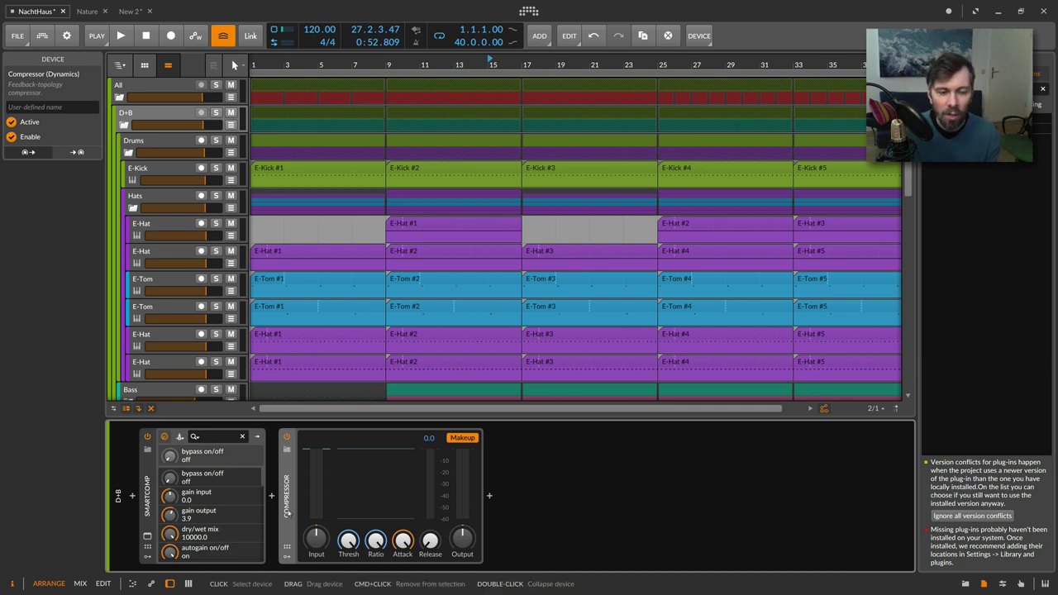
{"action": "left_click", "coordinate": [152, 510]}
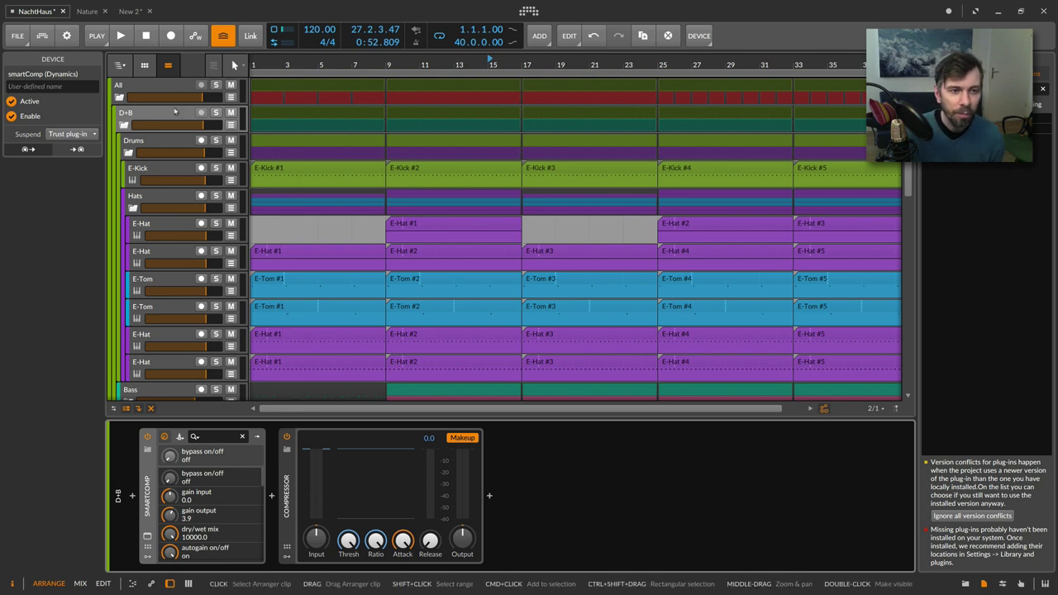
Step: On the All track, open and close the Ozone Elements window, then expand the Peak Limiter
{"action": "left_click", "coordinate": [161, 86]}
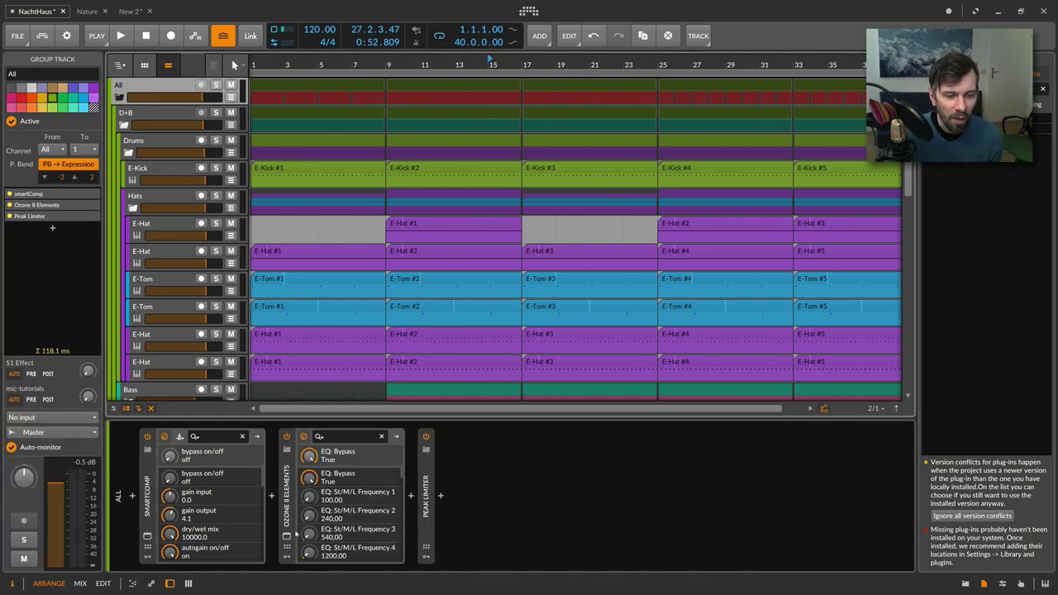
{"action": "left_click", "coordinate": [286, 536]}
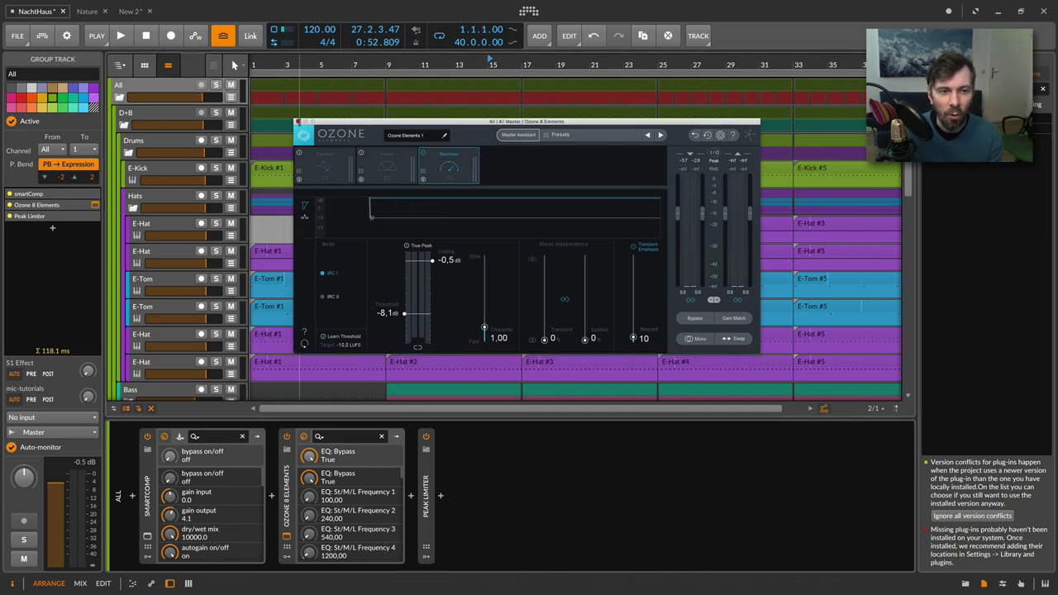
{"action": "left_click", "coordinate": [298, 122]}
{"action": "left_click", "coordinate": [426, 496]}
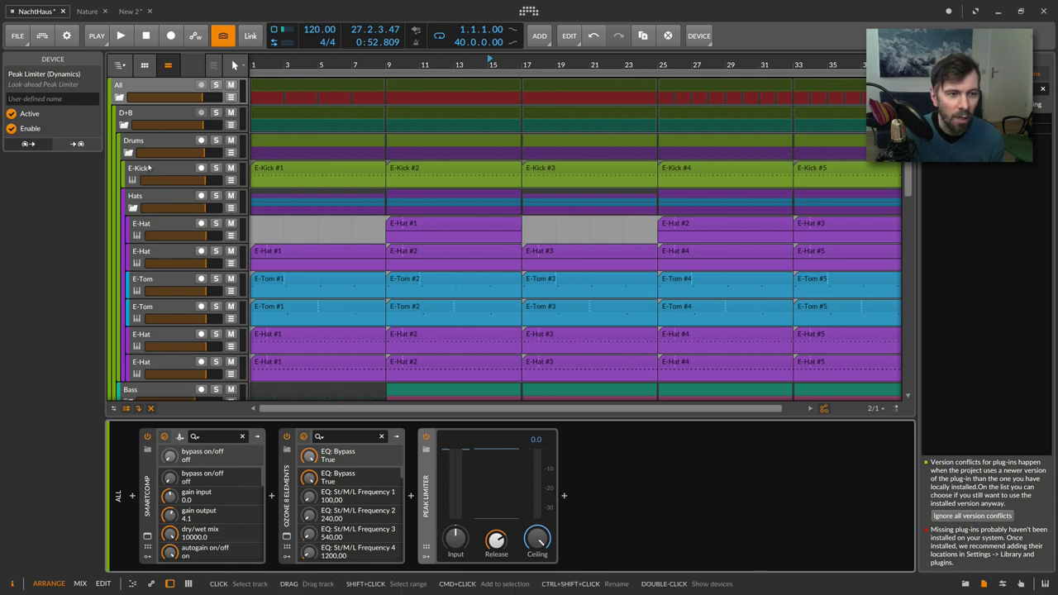
Step: Step through the D+B, Bass and SynthsMashup tracks down to the Poly Grid track
{"action": "left_click", "coordinate": [184, 123]}
{"action": "scroll", "coordinate": [178, 206], "scroll_direction": "down", "scroll_amount": 5}
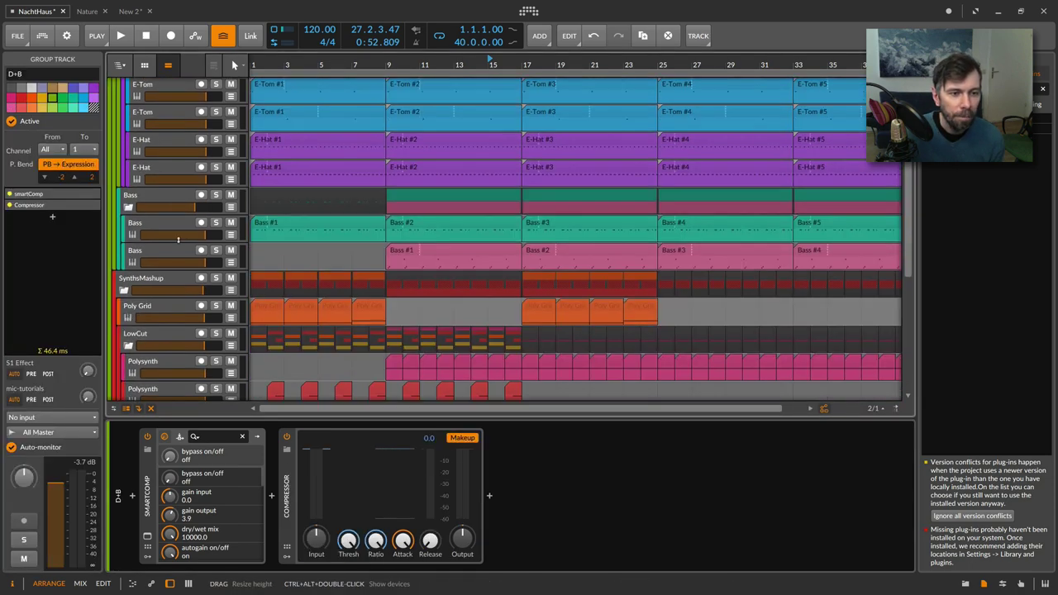
{"action": "left_click", "coordinate": [174, 233]}
{"action": "left_click", "coordinate": [165, 281]}
{"action": "scroll", "coordinate": [165, 248], "scroll_direction": "down", "scroll_amount": 2}
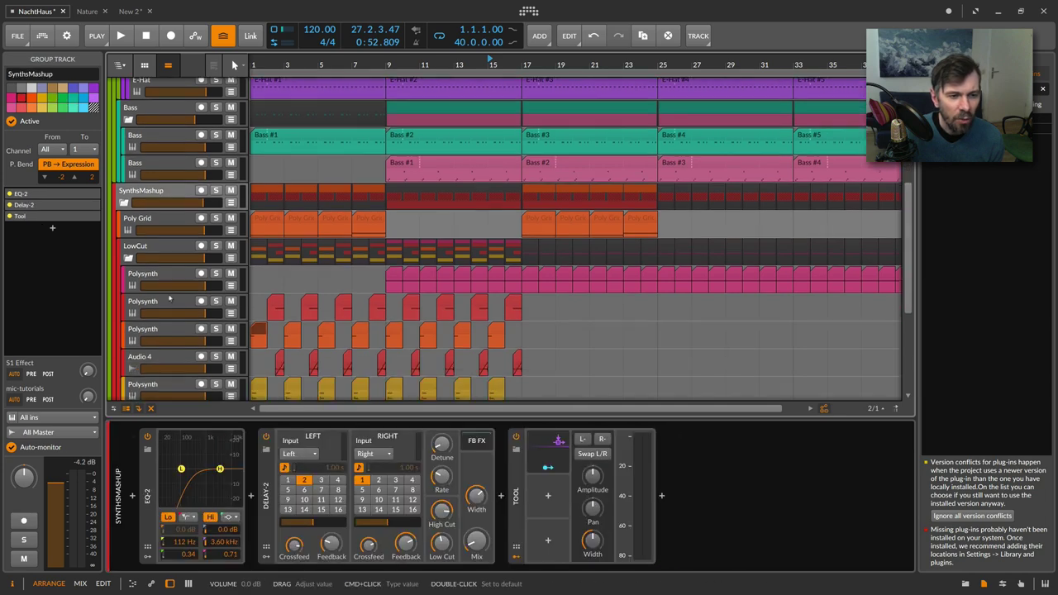
{"action": "left_click", "coordinate": [165, 223]}
Step: Expand the Poly Grid automation lanes and inspect its Swarm, SVF 130 Hz and ADSR patch
{"action": "left_click", "coordinate": [231, 232]}
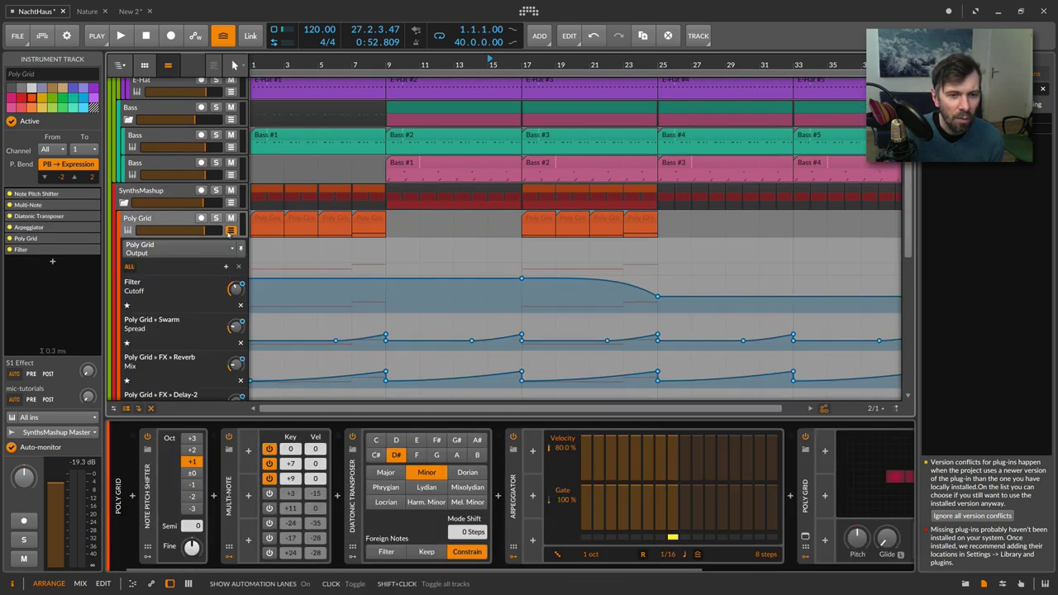
{"action": "scroll", "coordinate": [229, 234], "scroll_direction": "down", "scroll_amount": 1}
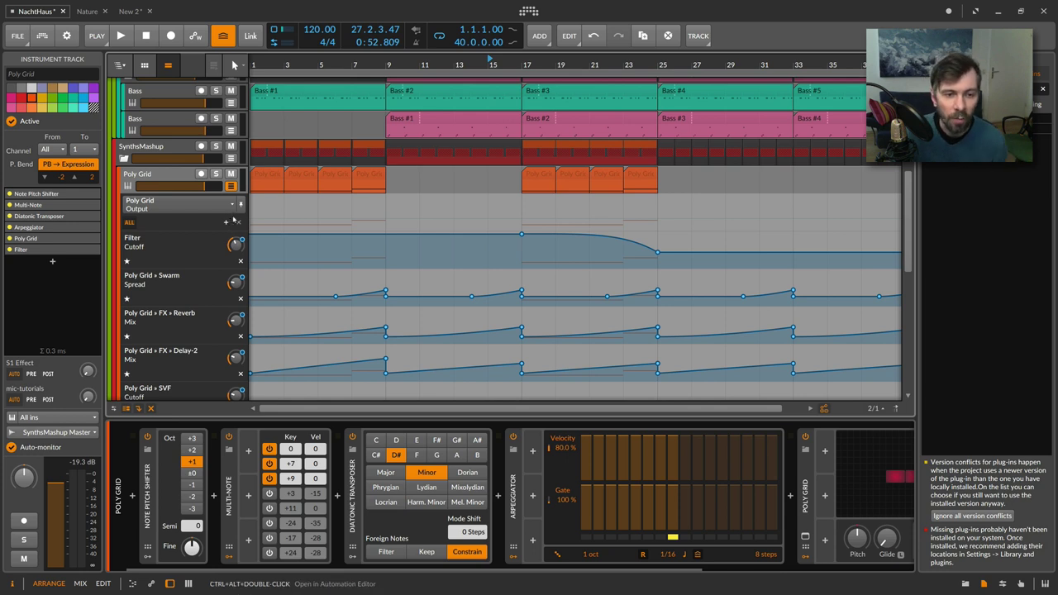
{"action": "scroll", "coordinate": [302, 243], "scroll_direction": "down", "scroll_amount": 1}
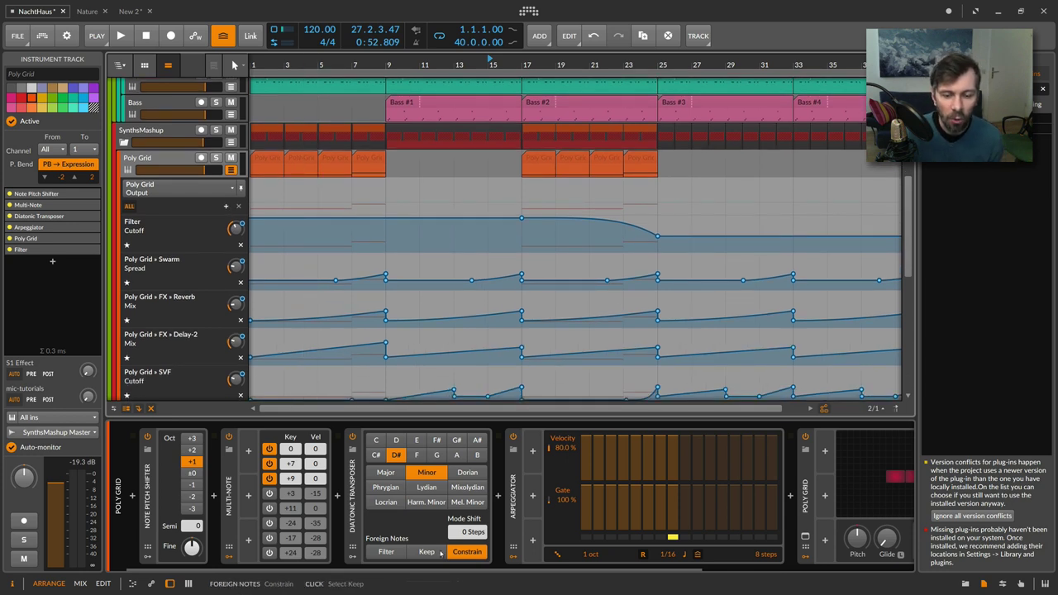
{"action": "left_click_drag", "start_coordinate": [424, 567], "coordinate": [407, 581]}
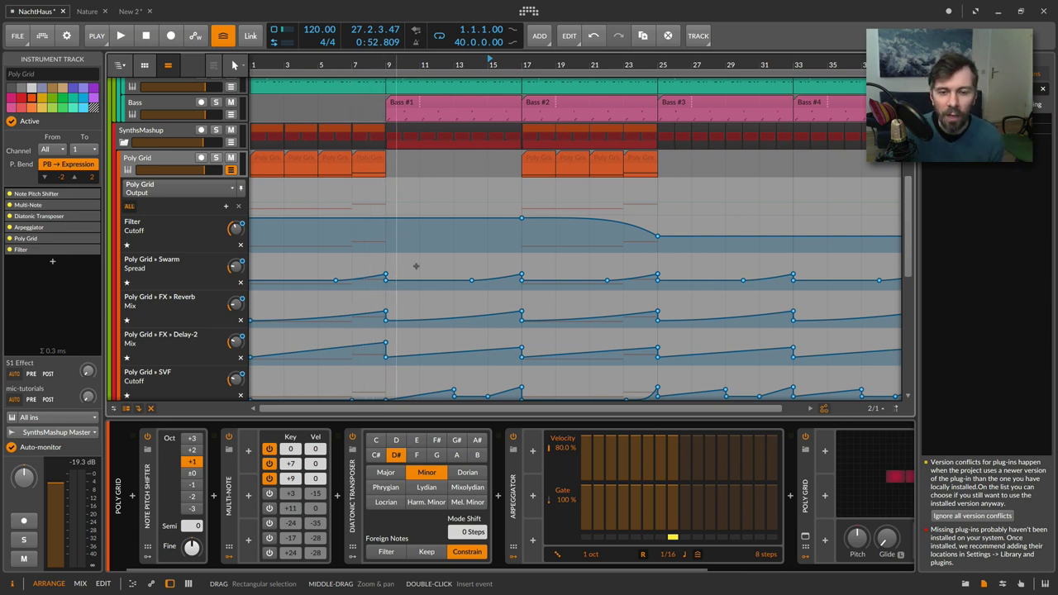
{"action": "scroll", "coordinate": [234, 65], "scroll_direction": "down", "scroll_amount": 1}
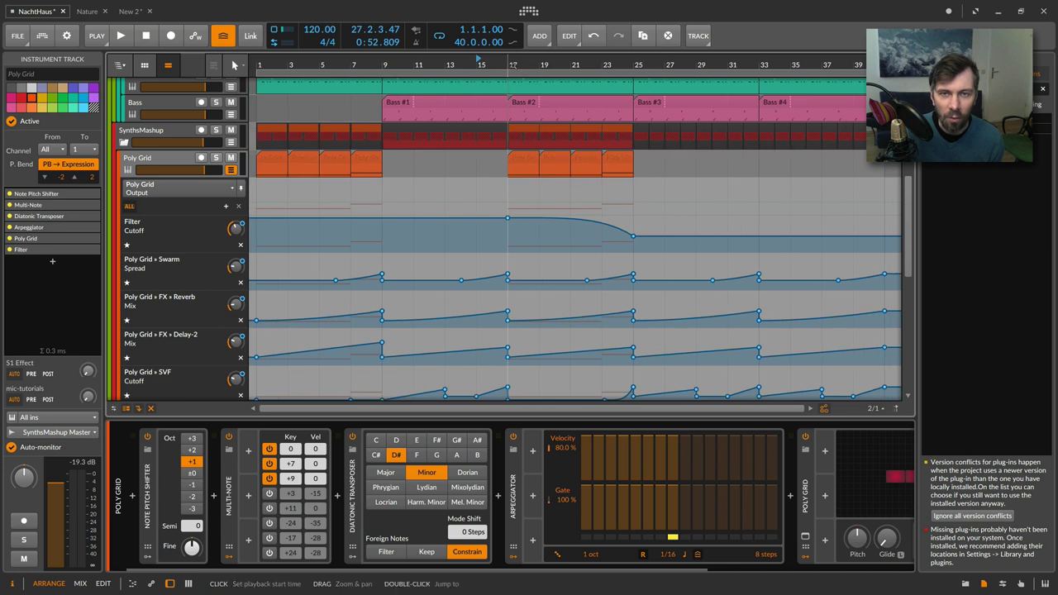
{"action": "scroll", "coordinate": [509, 234], "scroll_direction": "down", "scroll_amount": 2}
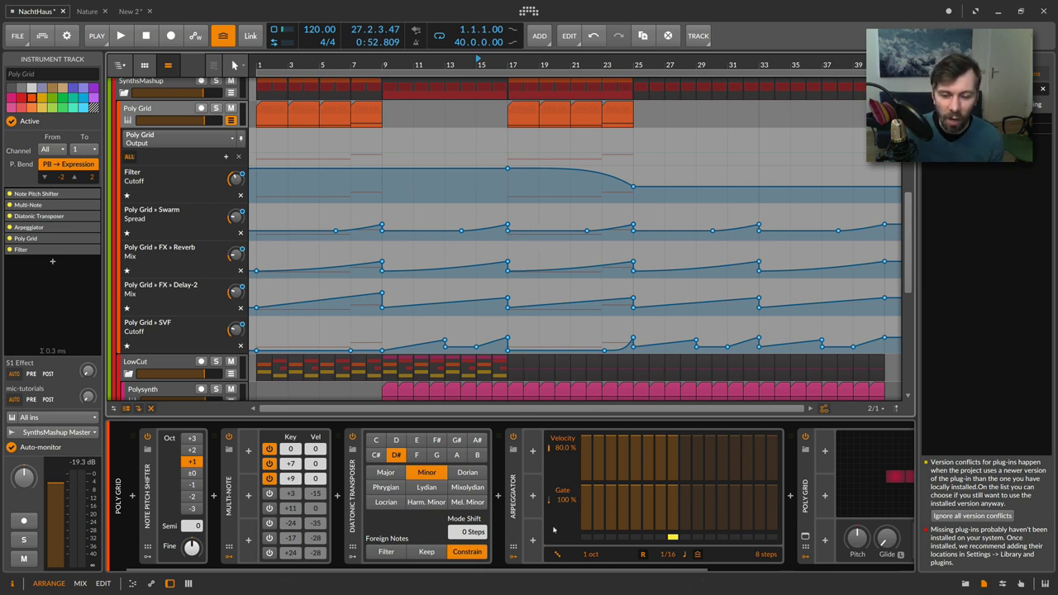
{"action": "left_click_drag", "start_coordinate": [562, 567], "coordinate": [699, 568]}
{"action": "left_click", "coordinate": [717, 478]}
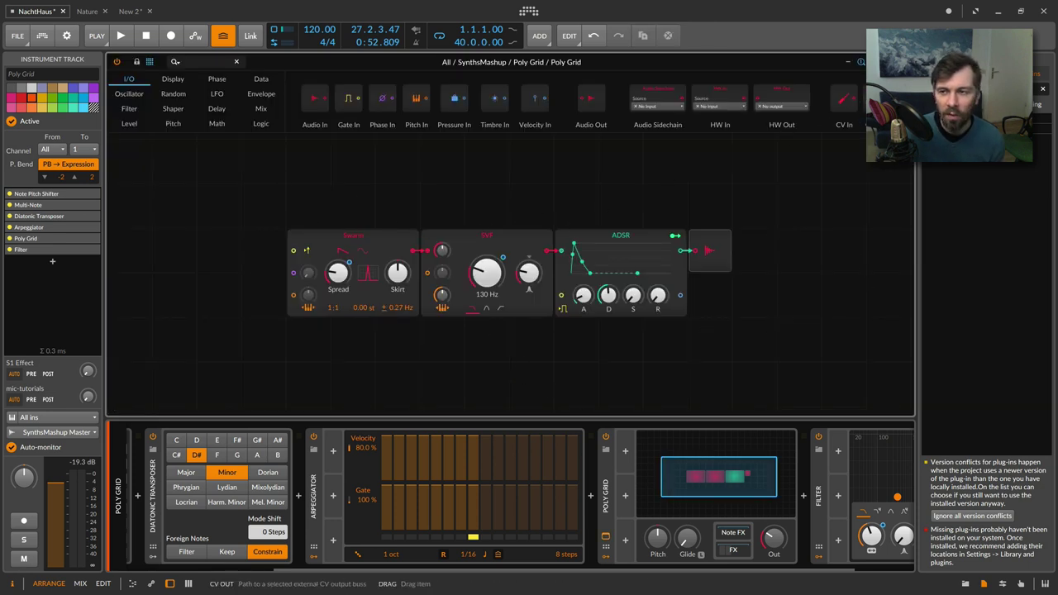
{"action": "left_click", "coordinate": [236, 62]}
{"action": "scroll", "coordinate": [579, 240], "scroll_direction": "up", "scroll_amount": 4}
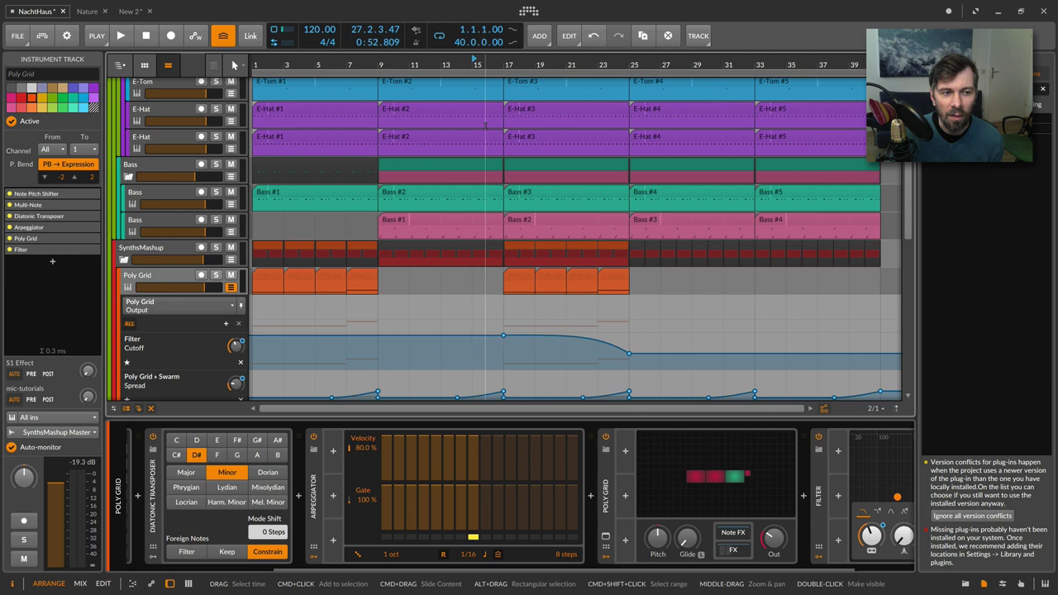
Step: Show the Polysynth automation lanes, zoom into bars 7–18, then zoom to fit the arrangement
{"action": "scroll", "coordinate": [357, 171], "scroll_direction": "up", "scroll_amount": 2}
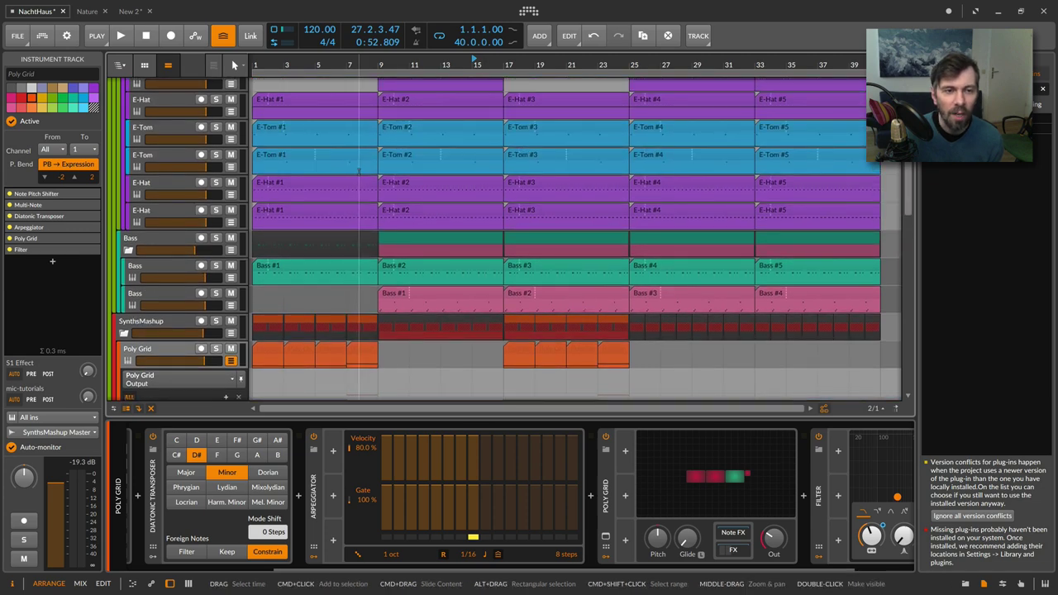
{"action": "scroll", "coordinate": [358, 171], "scroll_direction": "up", "scroll_amount": 2}
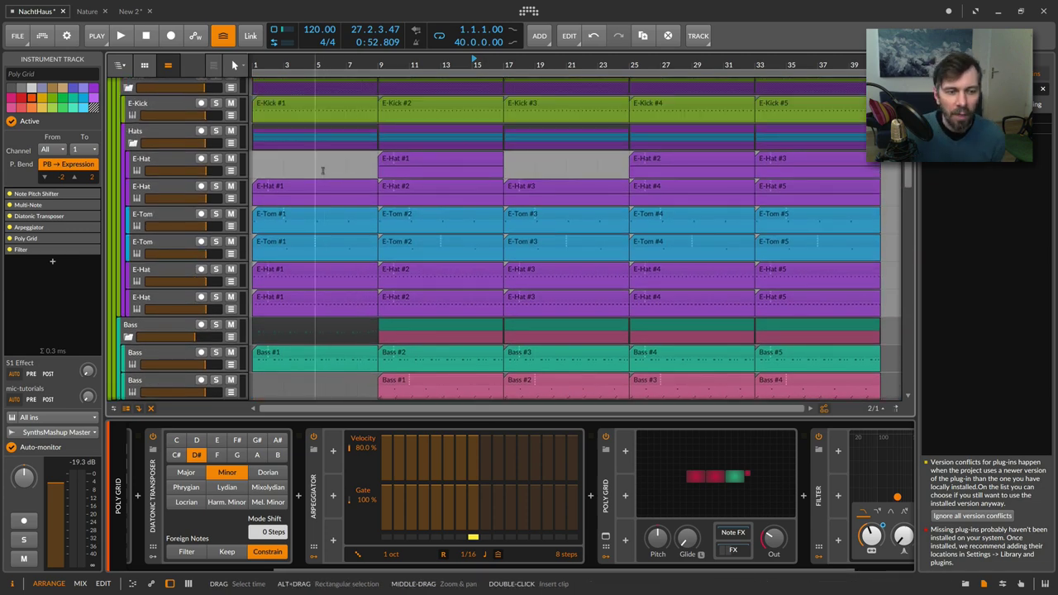
{"action": "scroll", "coordinate": [299, 187], "scroll_direction": "down", "scroll_amount": 5}
{"action": "scroll", "coordinate": [294, 189], "scroll_direction": "down", "scroll_amount": 3}
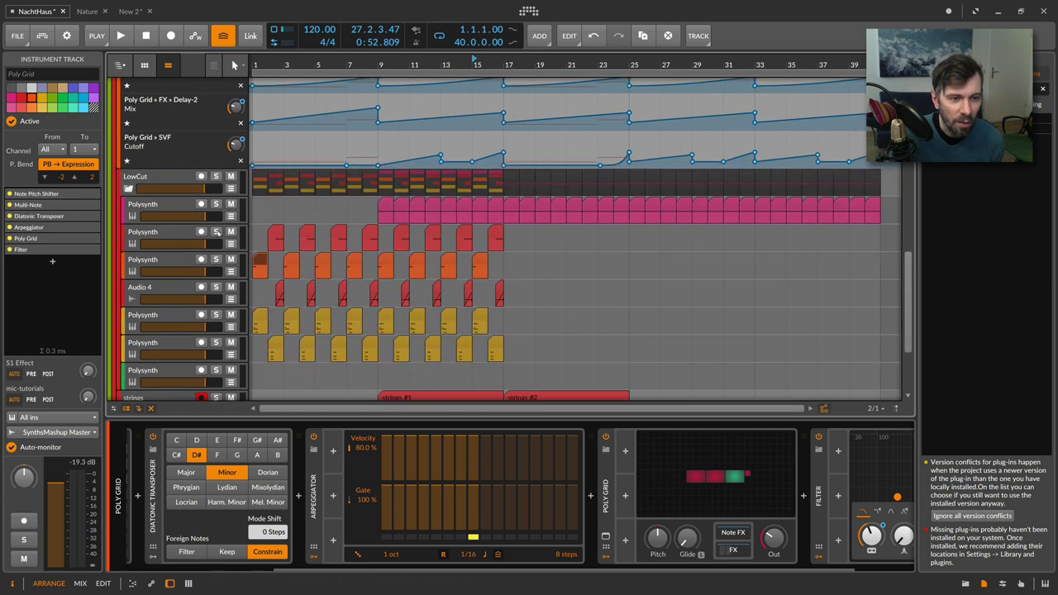
{"action": "left_click", "coordinate": [232, 216]}
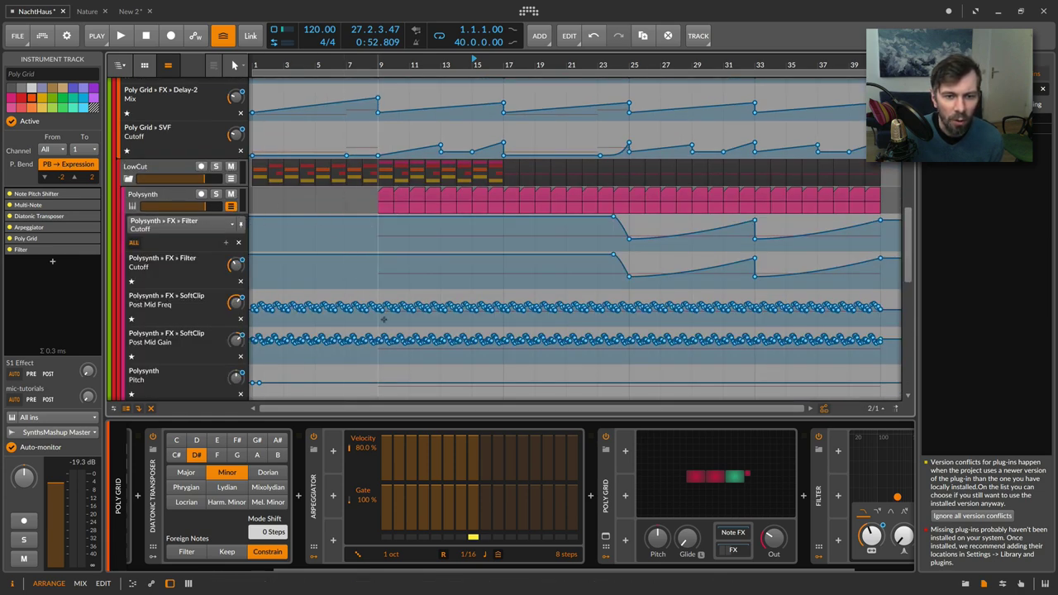
{"action": "left_click_drag", "start_coordinate": [388, 67], "coordinate": [396, 306]}
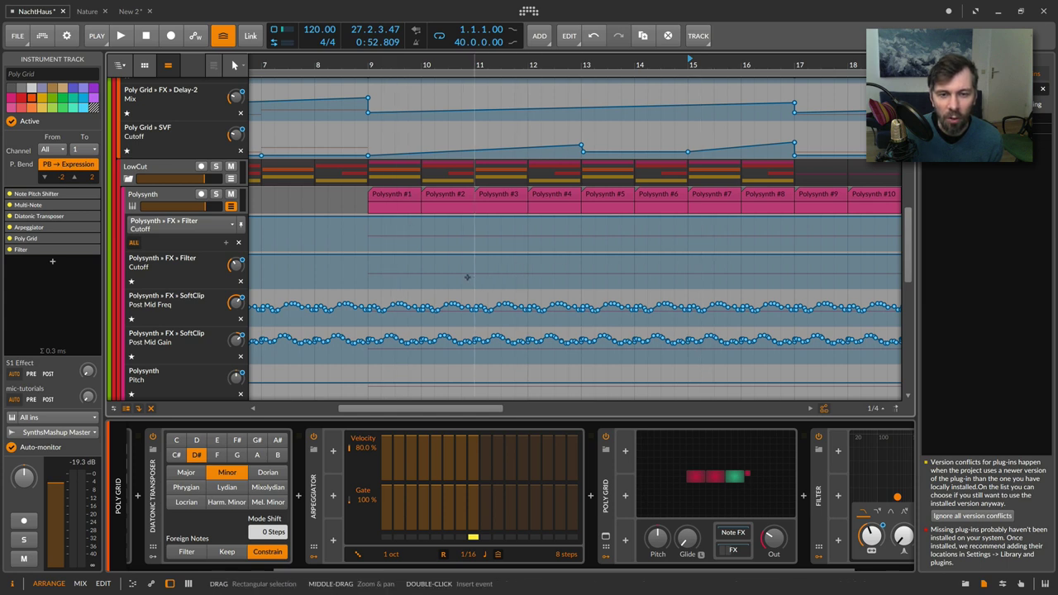
{"action": "left_click_drag", "start_coordinate": [516, 66], "coordinate": [516, 58]}
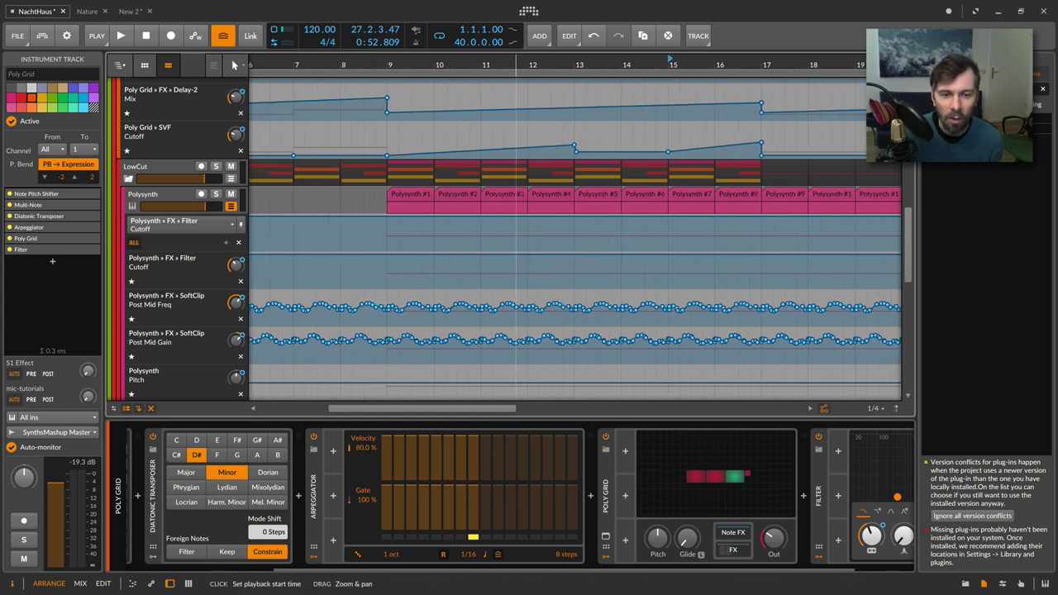
{"action": "key", "text": "shift+z"}
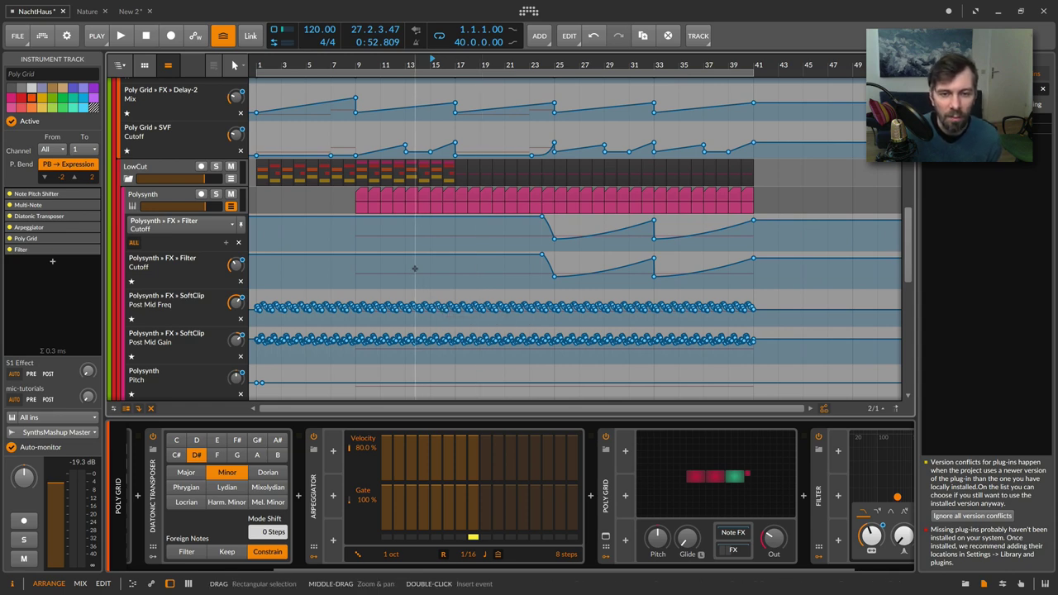
Step: Collapse the Poly Grid and Polysynth automation lanes and play from the beginning
{"action": "scroll", "coordinate": [415, 323], "scroll_direction": "up", "scroll_amount": 3}
{"action": "scroll", "coordinate": [415, 322], "scroll_direction": "up", "scroll_amount": 3}
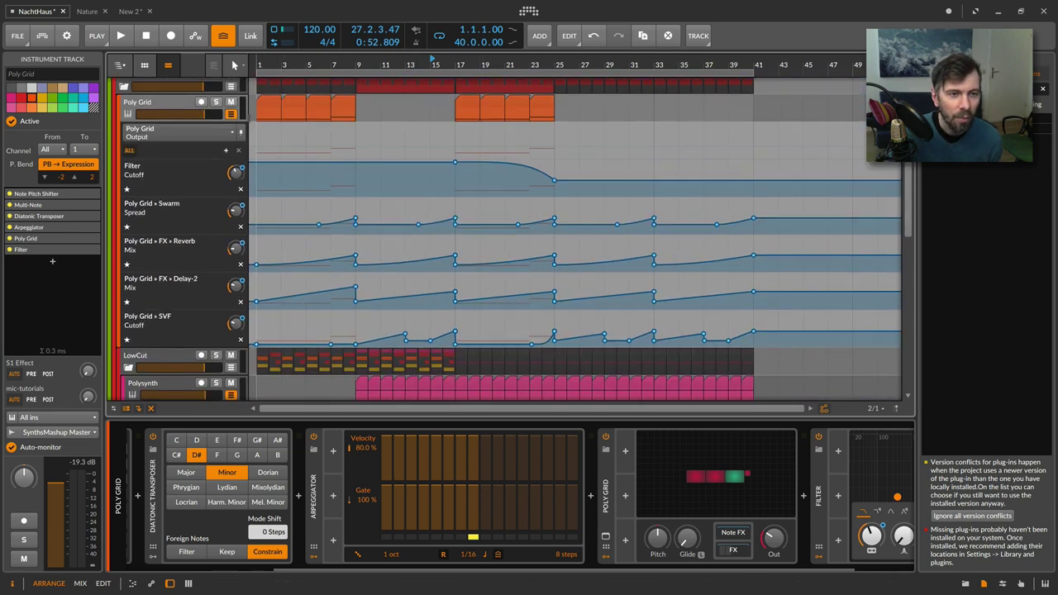
{"action": "left_click", "coordinate": [232, 115]}
{"action": "left_click", "coordinate": [231, 170]}
{"action": "scroll", "coordinate": [248, 165], "scroll_direction": "up", "scroll_amount": 10}
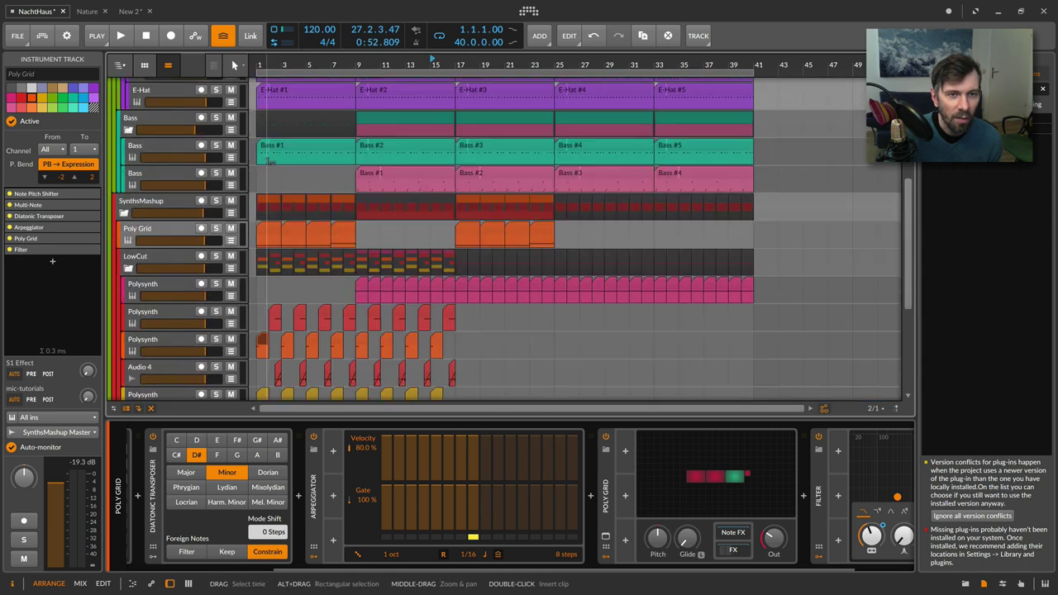
{"action": "left_click", "coordinate": [260, 66]}
{"action": "key", "text": "space"}
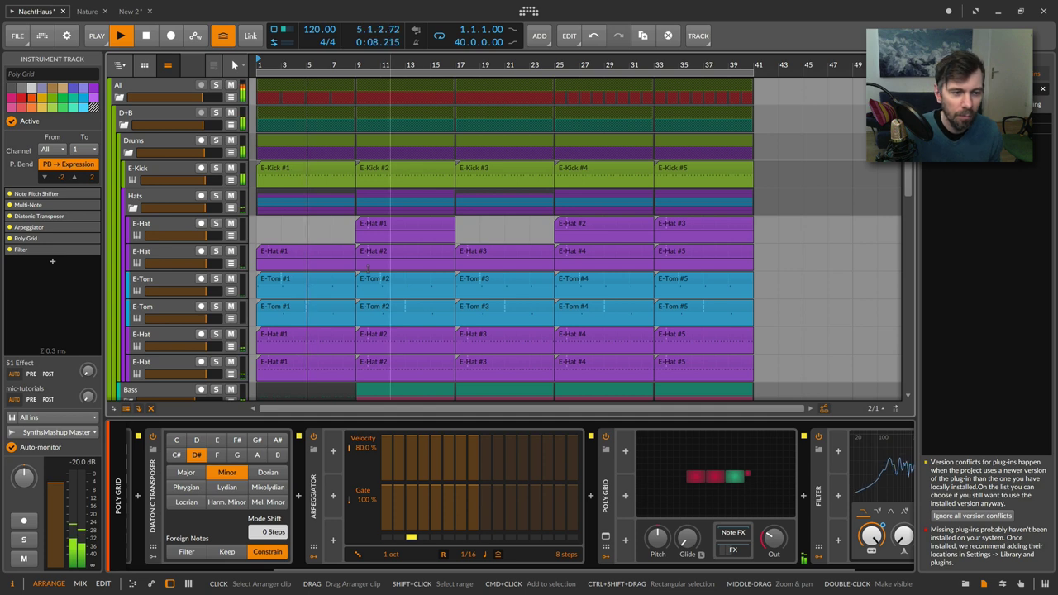
Step: Review the device chains of both E-Tom tracks, an E-Hat track and the Bass Phase-4 synth
{"action": "left_click", "coordinate": [187, 283]}
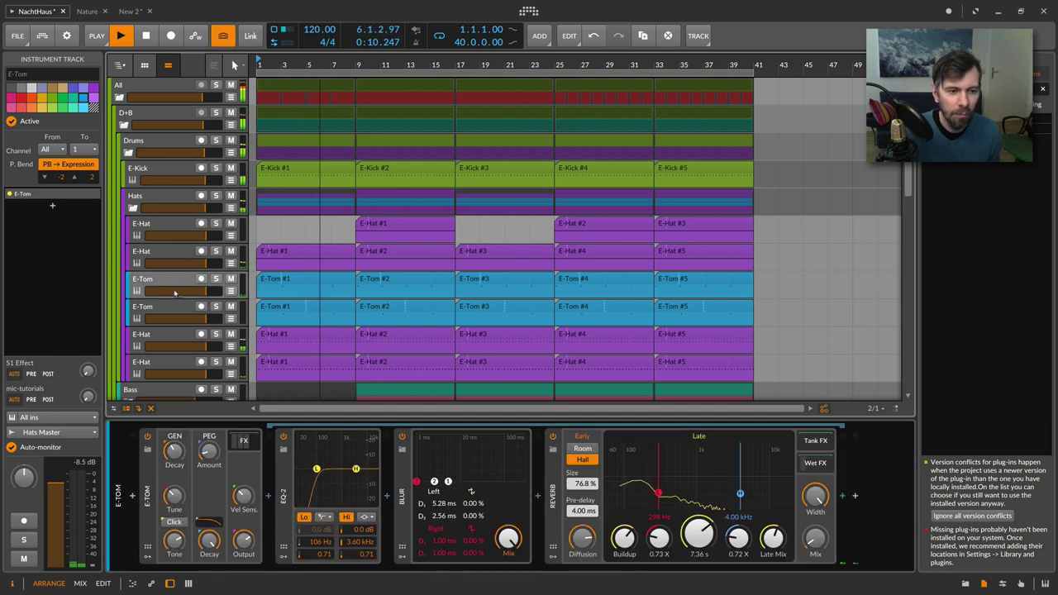
{"action": "left_click", "coordinate": [175, 309]}
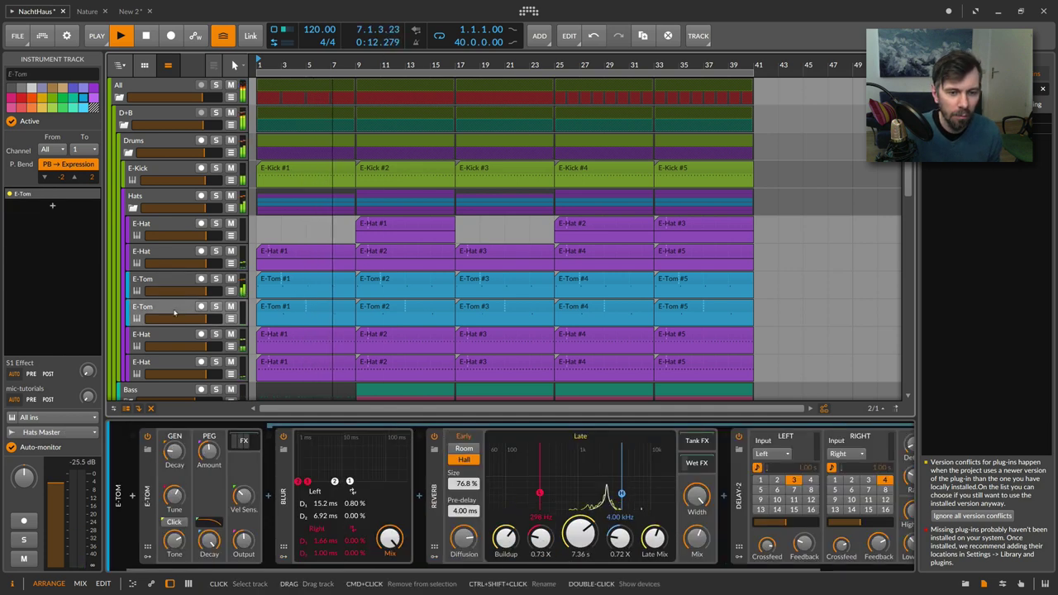
{"action": "scroll", "coordinate": [174, 309], "scroll_direction": "down", "scroll_amount": 2}
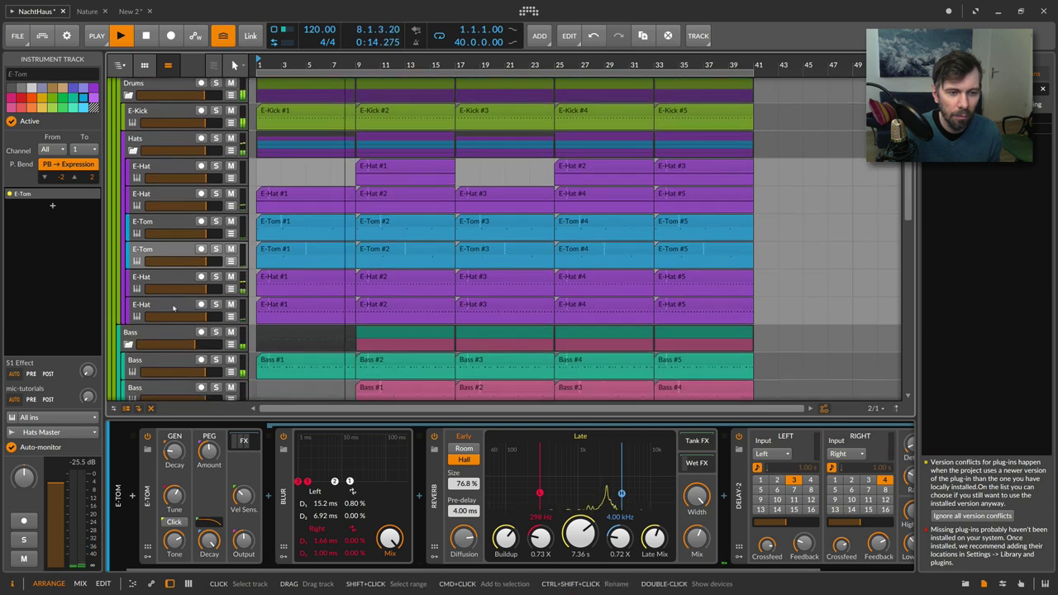
{"action": "left_click", "coordinate": [169, 299]}
{"action": "scroll", "coordinate": [169, 299], "scroll_direction": "down", "scroll_amount": 3}
{"action": "left_click", "coordinate": [170, 302]}
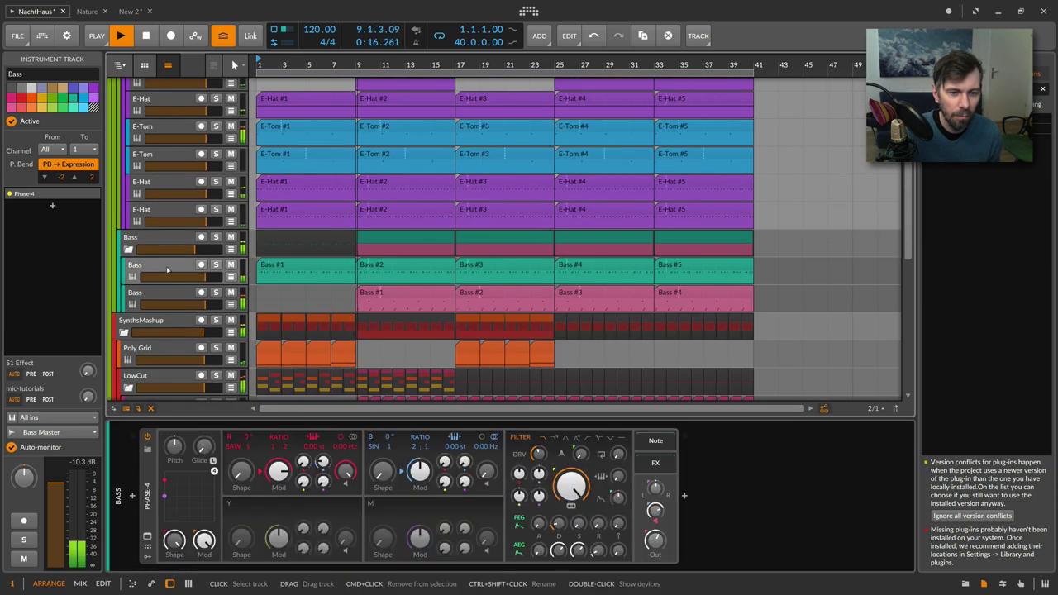
Step: Review the Poly Grid track's device chain and the Polysynth track's devices
{"action": "scroll", "coordinate": [166, 294], "scroll_direction": "down", "scroll_amount": 1}
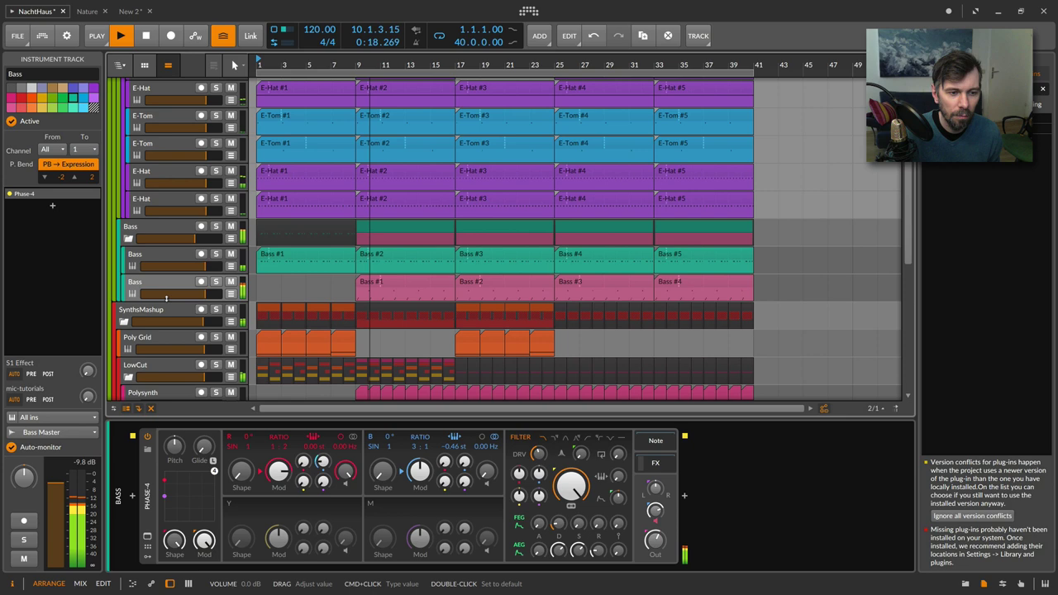
{"action": "scroll", "coordinate": [166, 295], "scroll_direction": "down", "scroll_amount": 1}
{"action": "left_click", "coordinate": [167, 296]}
{"action": "scroll", "coordinate": [167, 296], "scroll_direction": "down", "scroll_amount": 2}
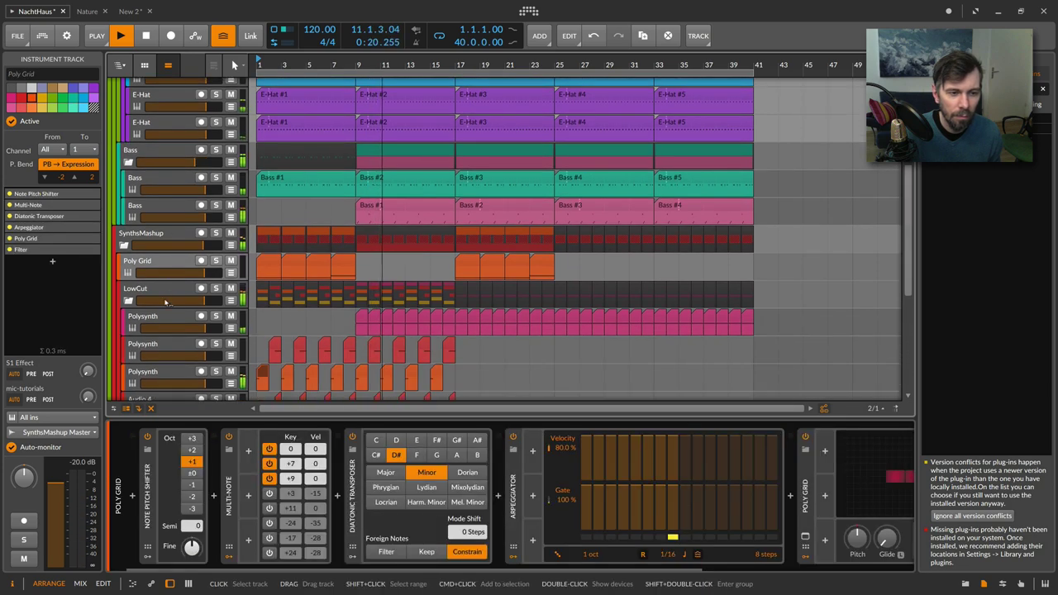
{"action": "left_click", "coordinate": [169, 299]}
{"action": "scroll", "coordinate": [163, 316], "scroll_direction": "down", "scroll_amount": 1}
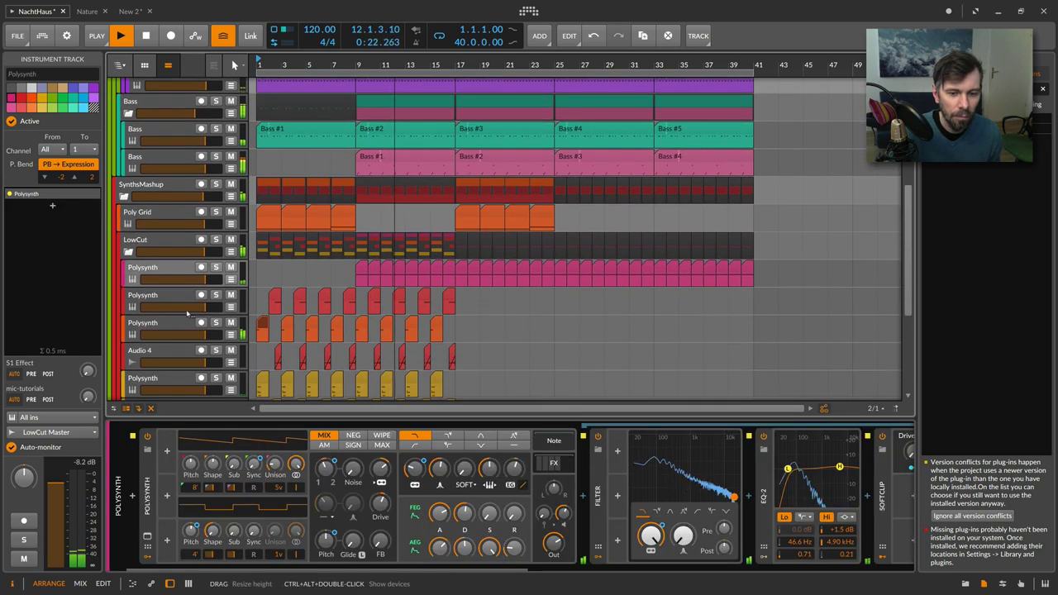
Step: Reveal and hide the Polysynth automation lanes, then scroll back to the top tracks
{"action": "key", "text": "a"}
{"action": "scroll", "coordinate": [319, 302], "scroll_direction": "down", "scroll_amount": 2}
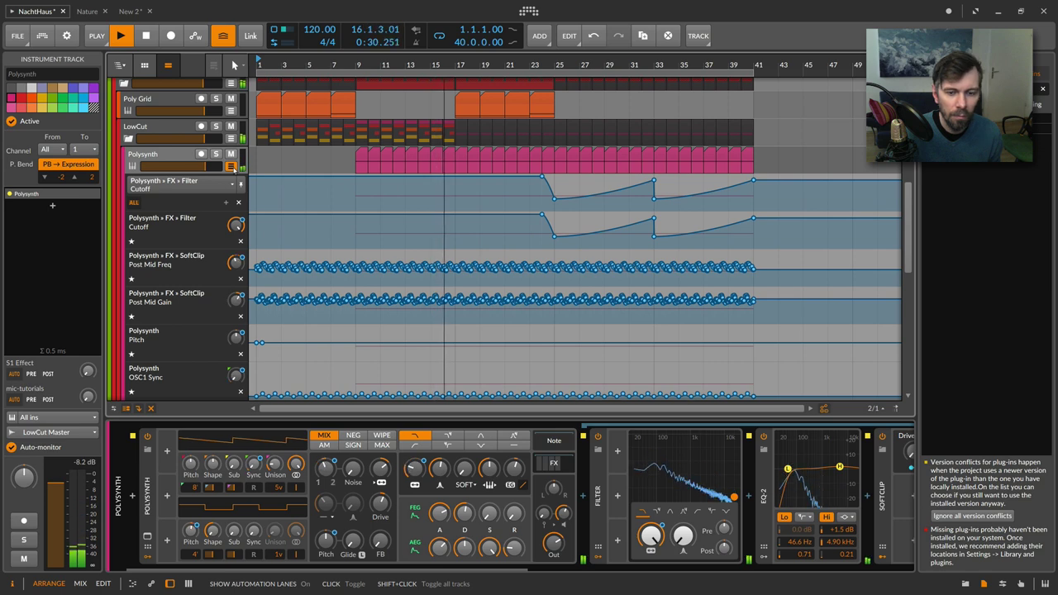
{"action": "left_click", "coordinate": [233, 166]}
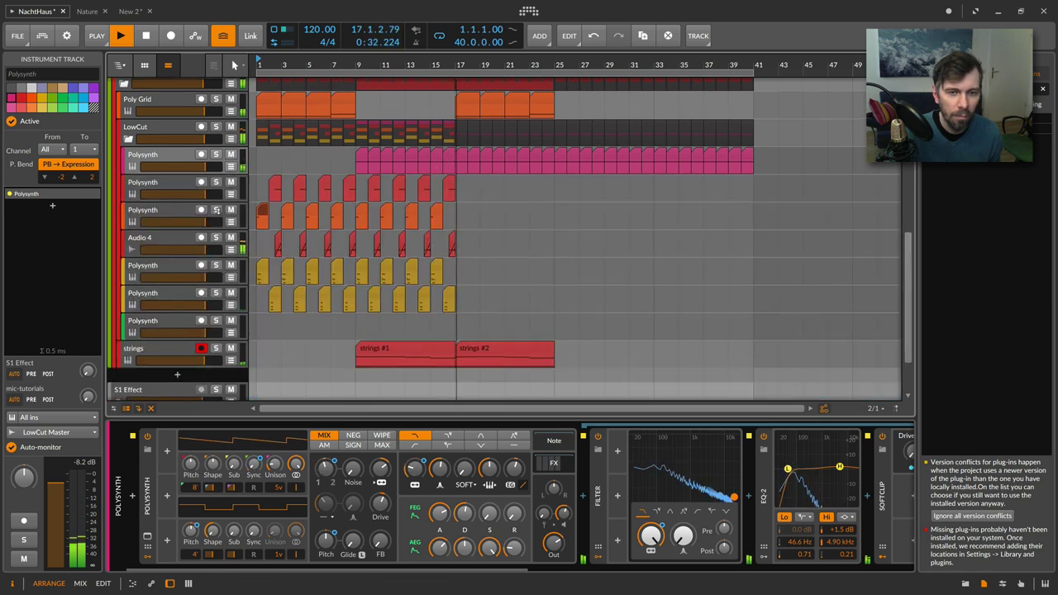
{"action": "scroll", "coordinate": [223, 198], "scroll_direction": "up", "scroll_amount": 5}
{"action": "scroll", "coordinate": [216, 213], "scroll_direction": "up", "scroll_amount": 2}
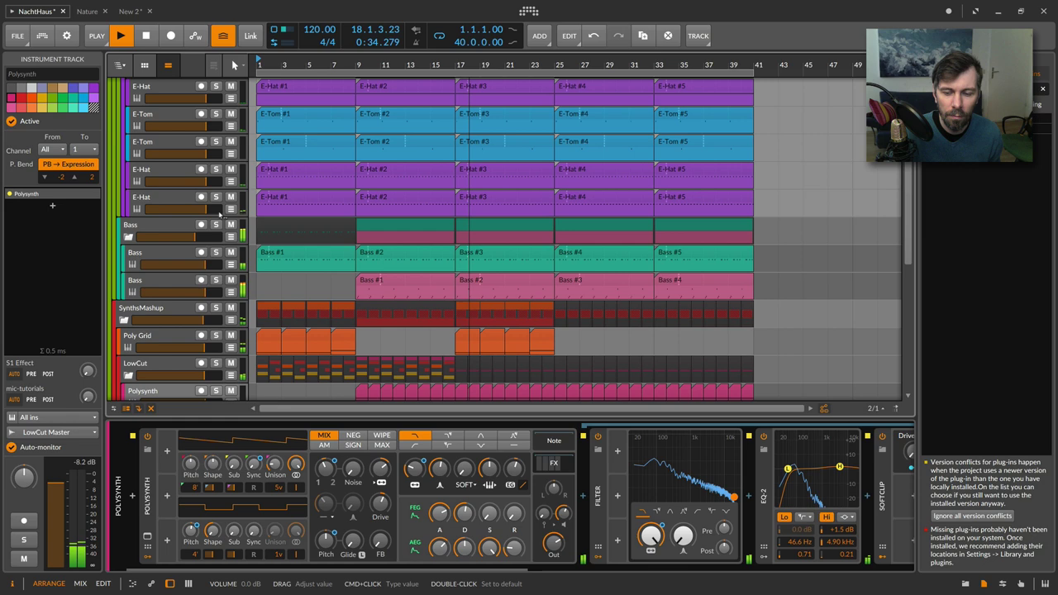
{"action": "scroll", "coordinate": [219, 213], "scroll_direction": "up", "scroll_amount": 8}
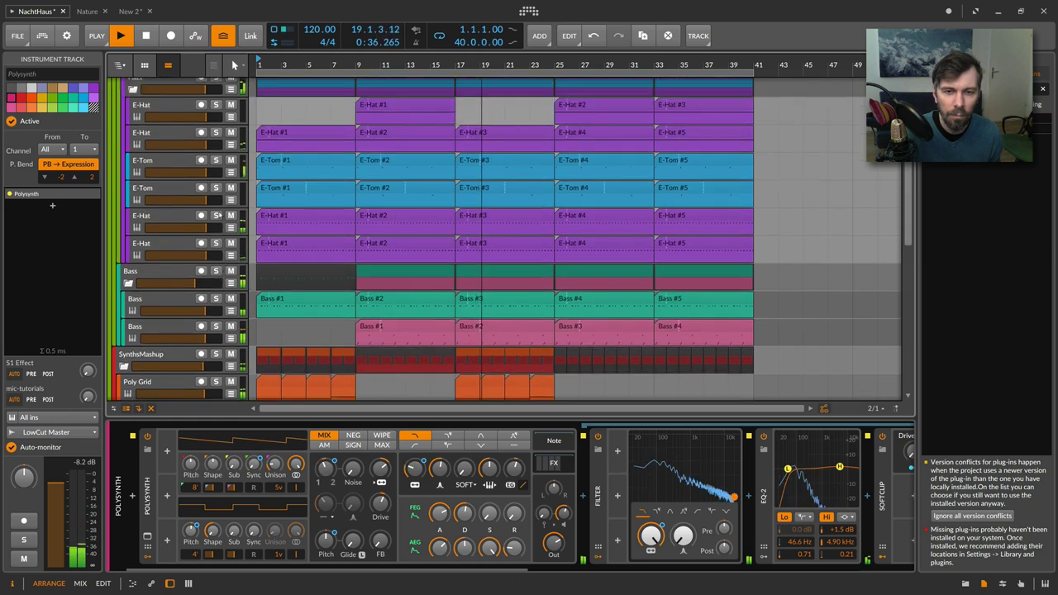
{"action": "scroll", "coordinate": [220, 212], "scroll_direction": "up", "scroll_amount": 1}
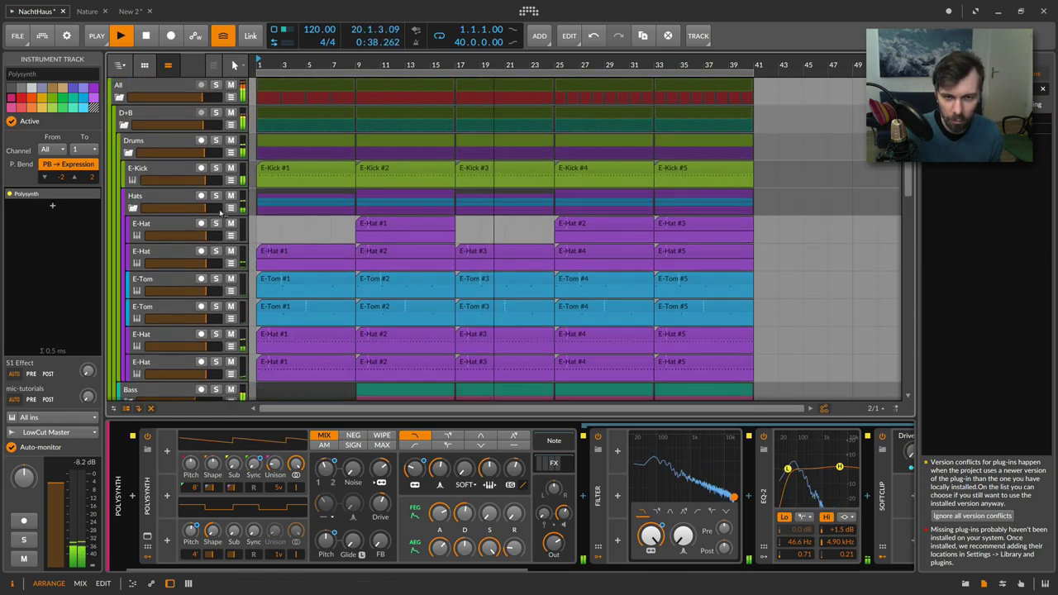
{"action": "key", "text": "space"}
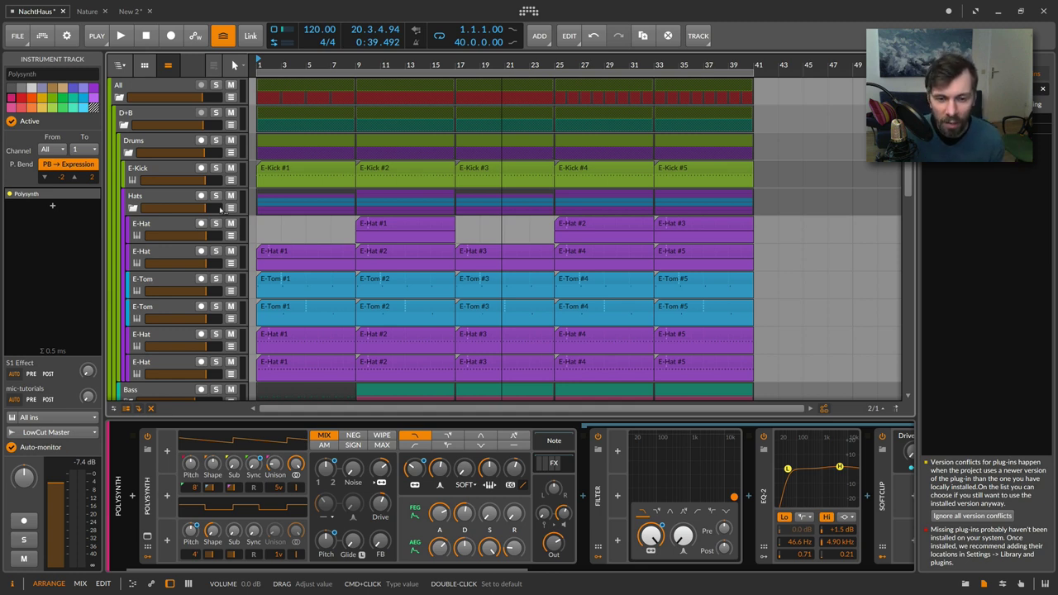
{"action": "scroll", "coordinate": [273, 223], "scroll_direction": "down", "scroll_amount": 5}
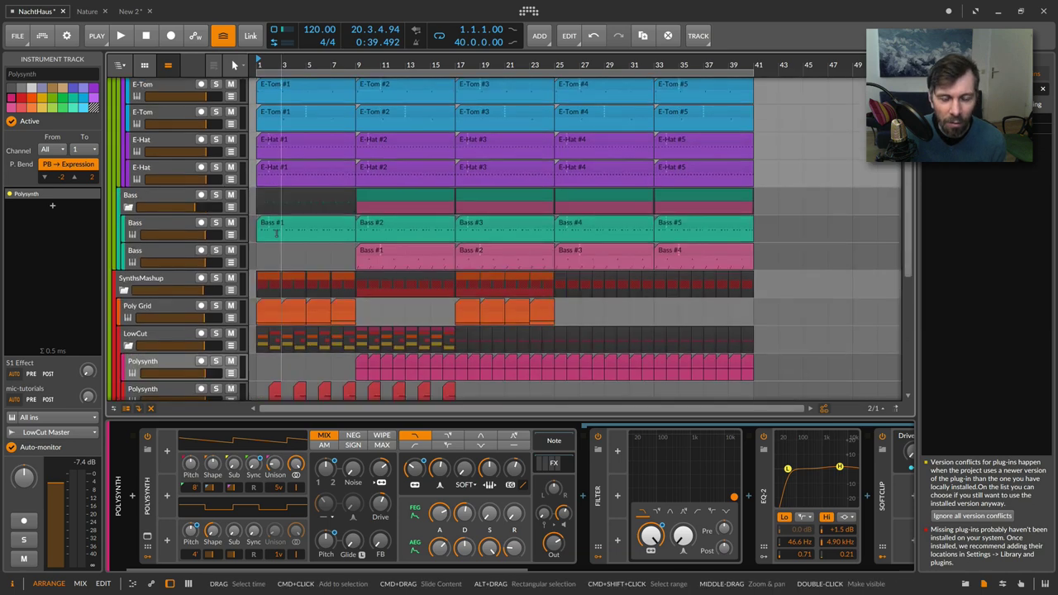
{"action": "scroll", "coordinate": [276, 233], "scroll_direction": "down", "scroll_amount": 4}
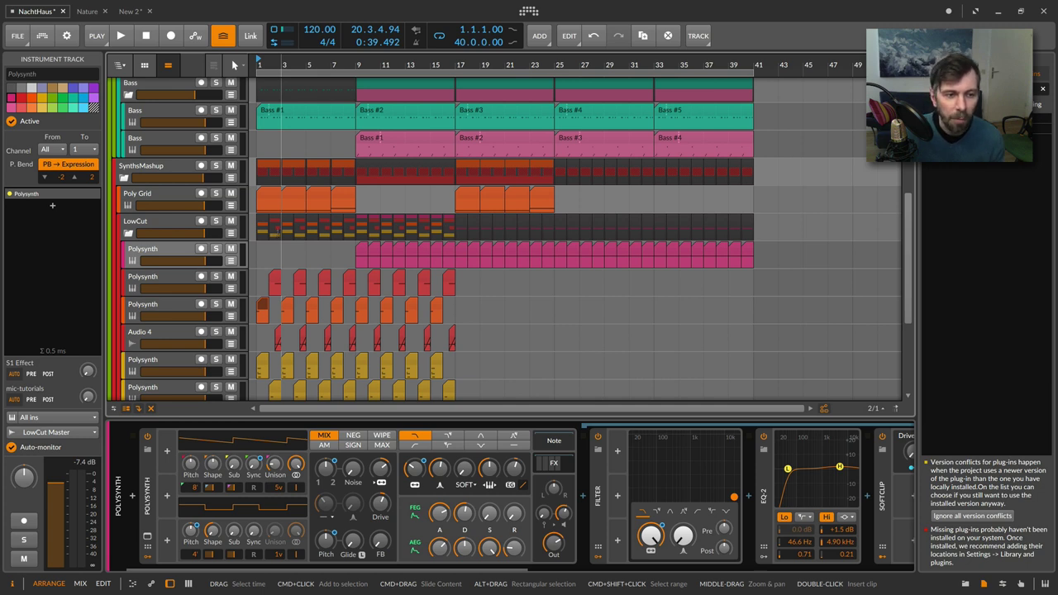
{"action": "scroll", "coordinate": [504, 240], "scroll_direction": "down", "scroll_amount": 4}
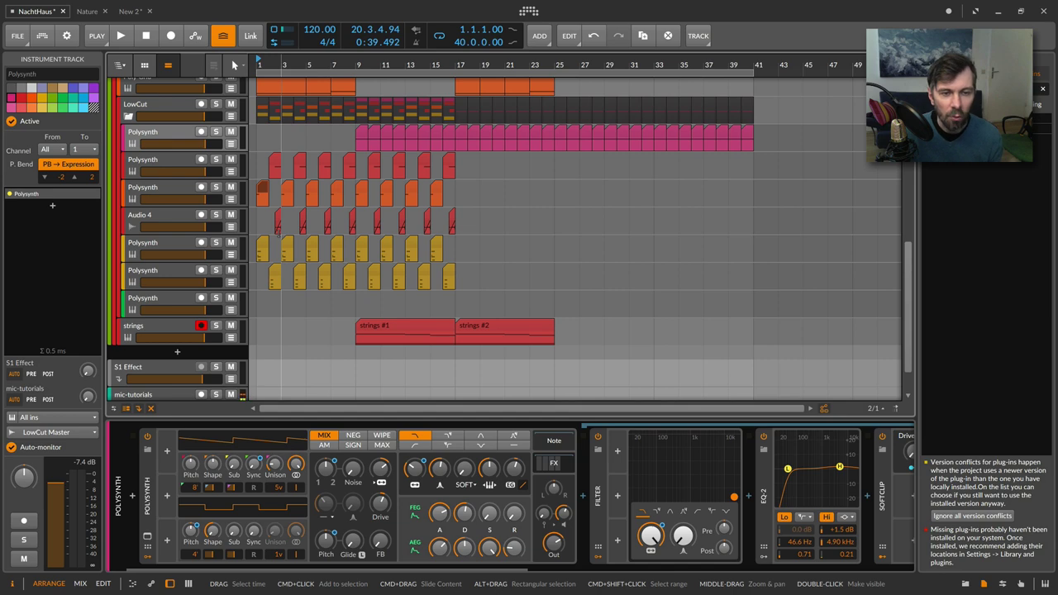
{"action": "scroll", "coordinate": [505, 240], "scroll_direction": "up", "scroll_amount": 4}
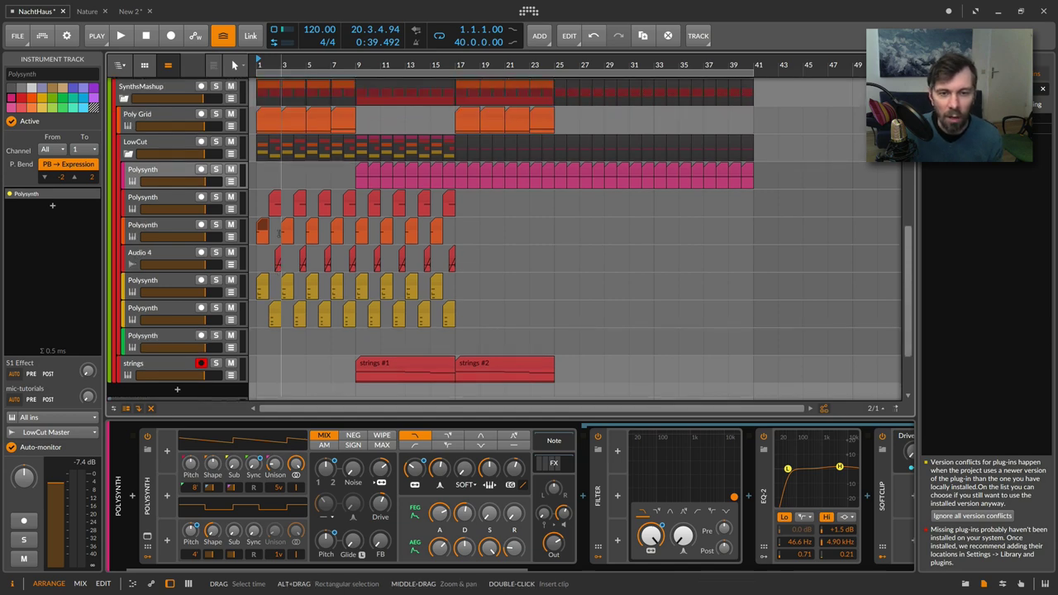
{"action": "scroll", "coordinate": [279, 233], "scroll_direction": "up", "scroll_amount": 10}
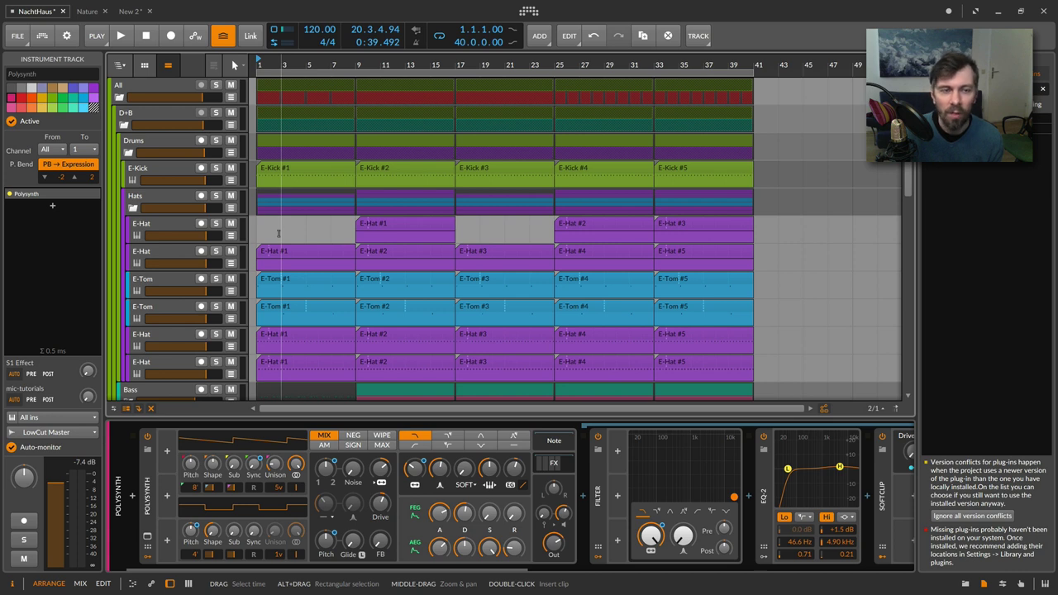
{"action": "scroll", "coordinate": [314, 63], "scroll_direction": "up", "scroll_amount": 1}
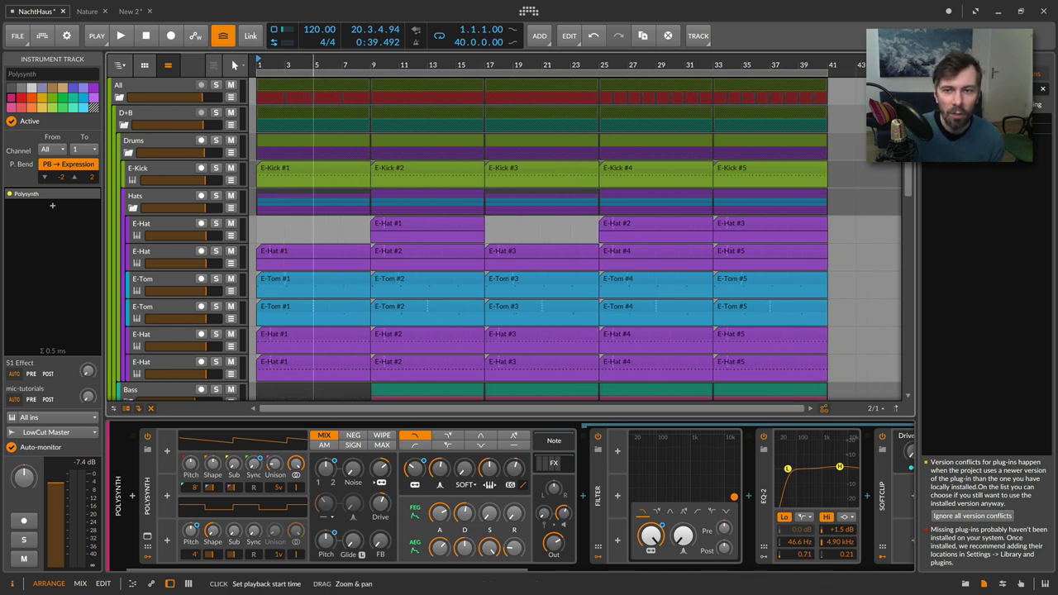
{"action": "scroll", "coordinate": [317, 65], "scroll_direction": "up", "scroll_amount": 1}
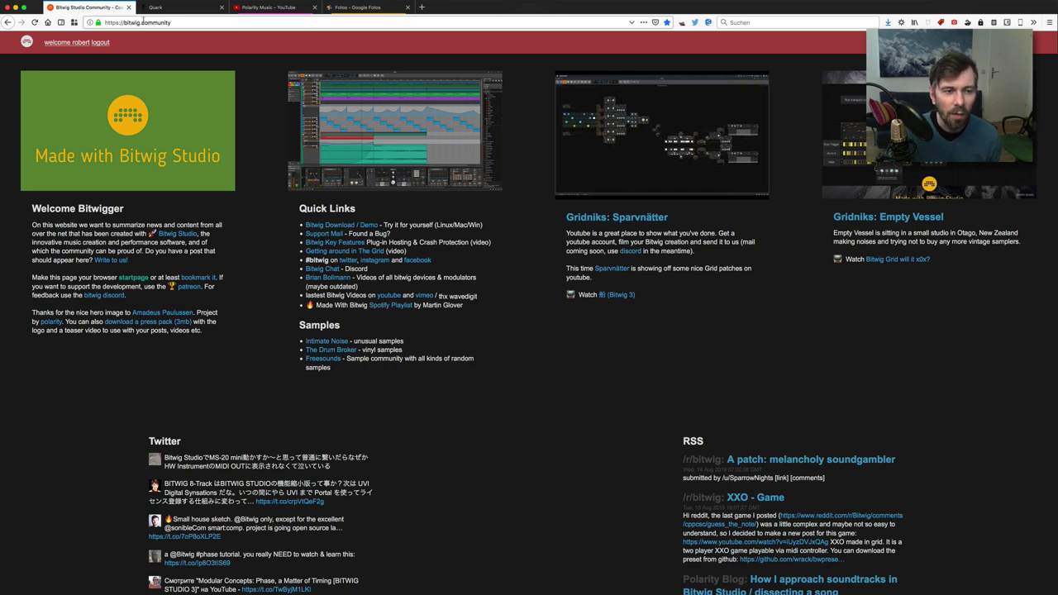
Step: Scroll the bitwig.community homepage down to the Bitwig tweets and r/Bitwig and Polarity Blog posts
{"action": "scroll", "coordinate": [264, 147], "scroll_direction": "down", "scroll_amount": 3}
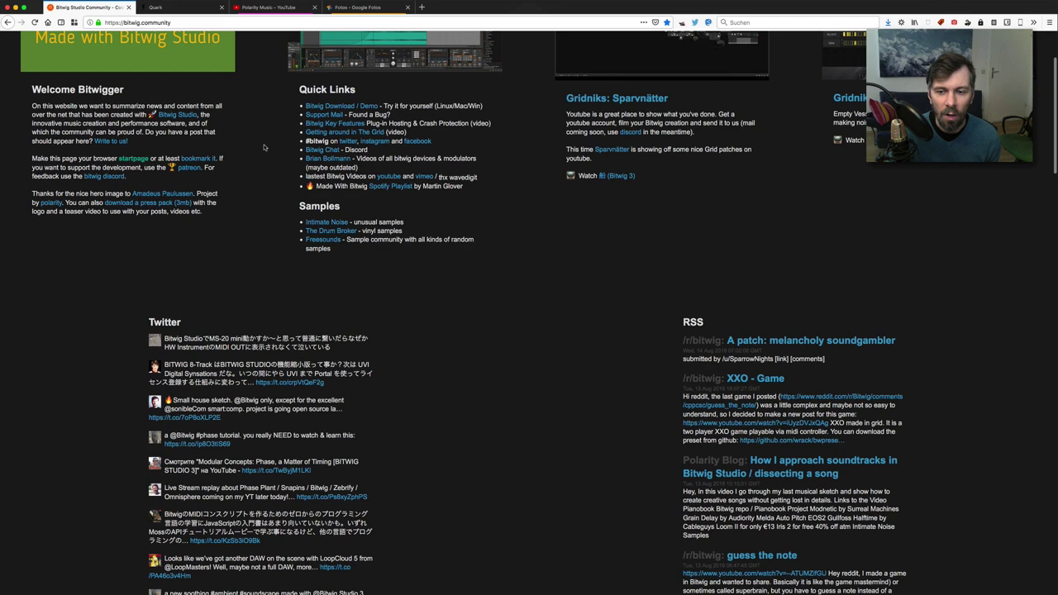
{"action": "scroll", "coordinate": [264, 147], "scroll_direction": "down", "scroll_amount": 3}
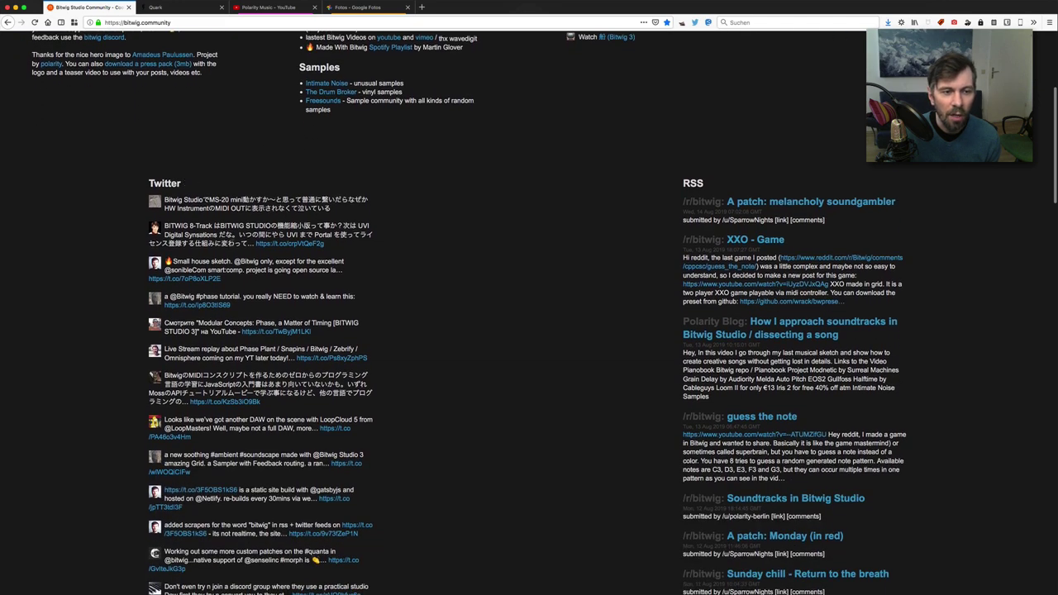
{"action": "scroll", "coordinate": [235, 245], "scroll_direction": "down", "scroll_amount": 1}
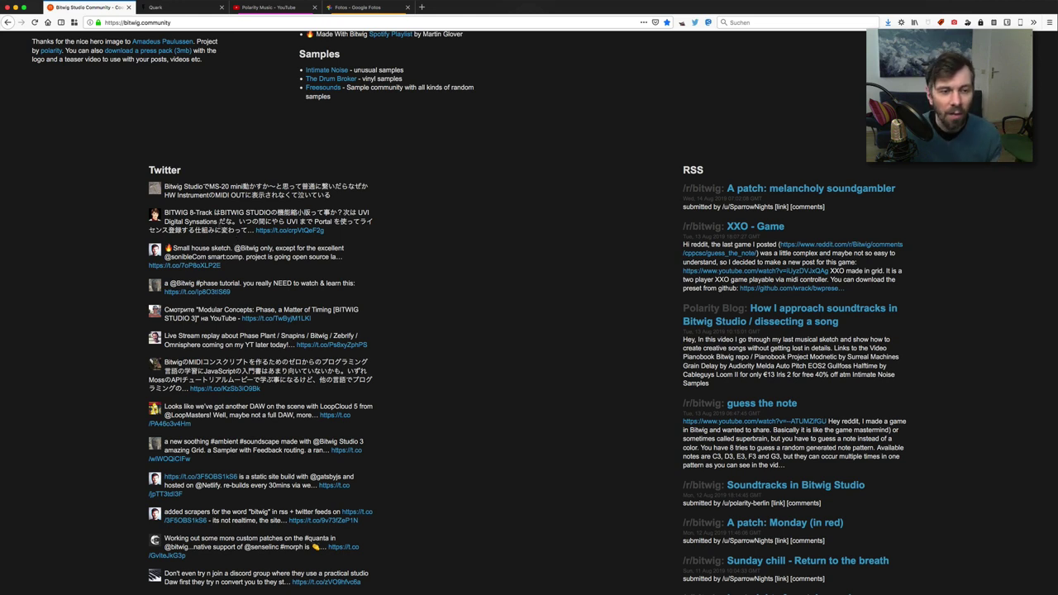
{"action": "scroll", "coordinate": [236, 240], "scroll_direction": "down", "scroll_amount": 5}
{"action": "scroll", "coordinate": [236, 240], "scroll_direction": "up", "scroll_amount": 2}
{"action": "scroll", "coordinate": [230, 234], "scroll_direction": "up", "scroll_amount": 2}
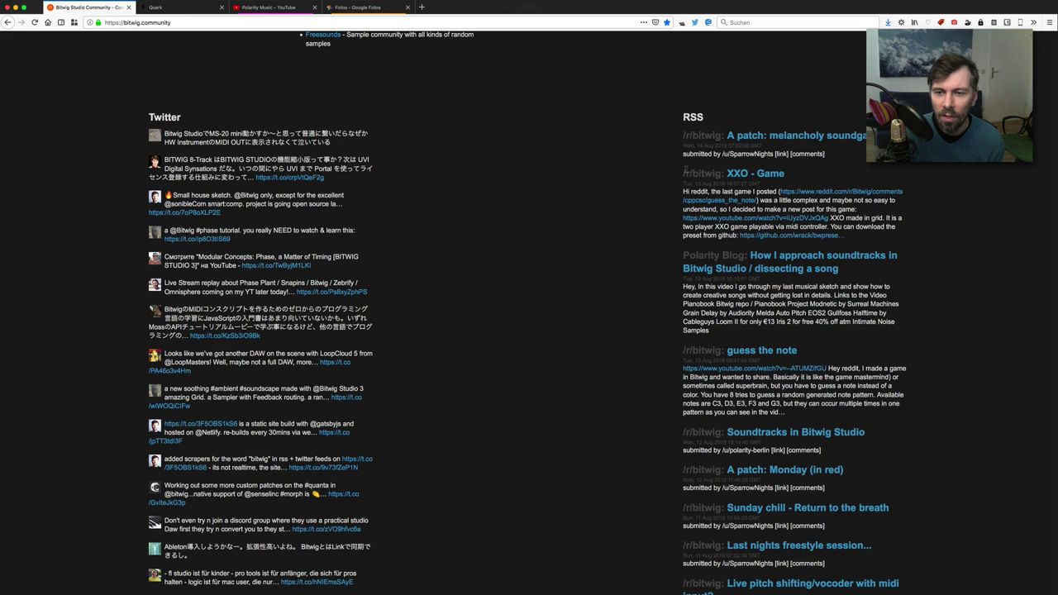
{"action": "scroll", "coordinate": [685, 169], "scroll_direction": "down", "scroll_amount": 3}
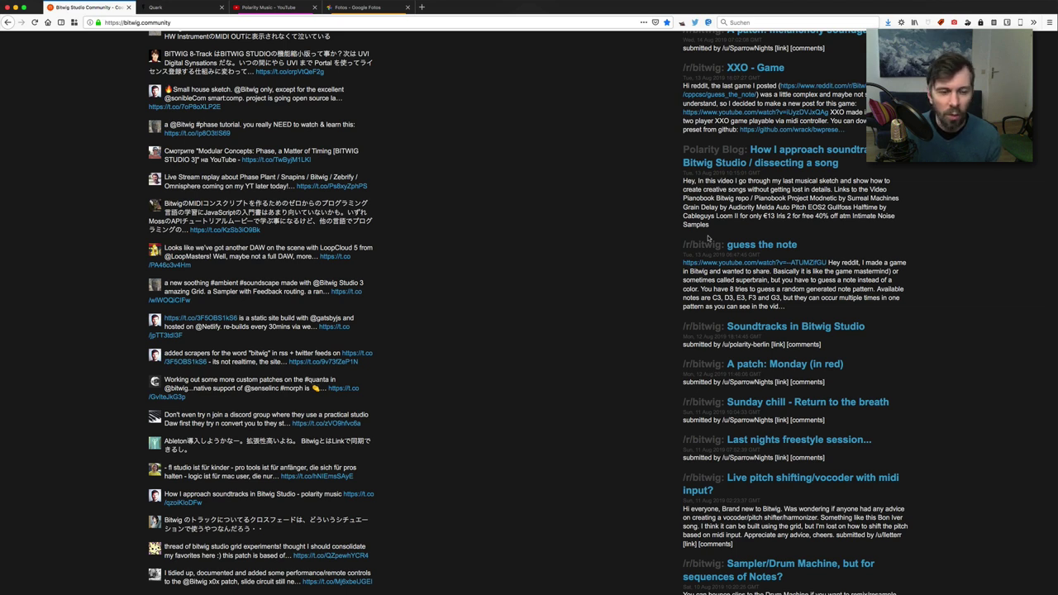
Step: Scroll the bitwig.community homepage back up past the RSS feed toward the welcome header
{"action": "scroll", "coordinate": [708, 238], "scroll_direction": "up", "scroll_amount": 3}
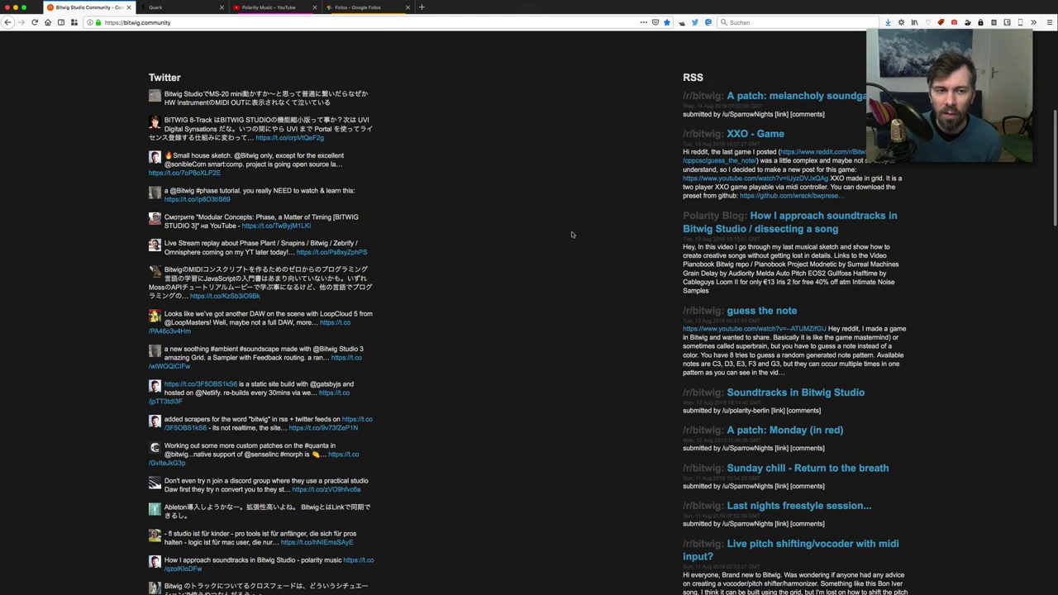
{"action": "scroll", "coordinate": [421, 220], "scroll_direction": "up", "scroll_amount": 1}
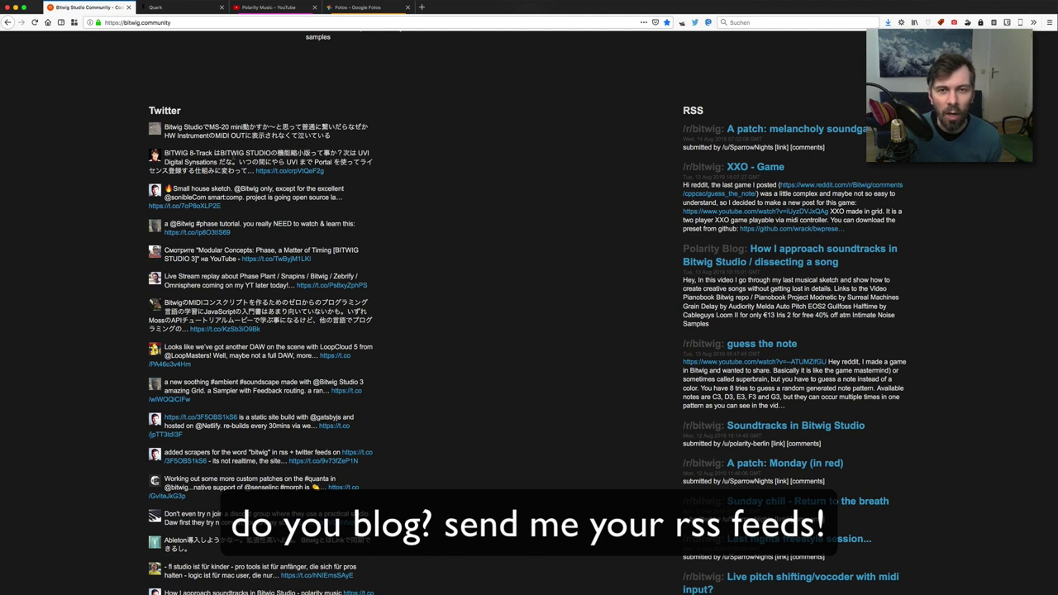
{"action": "scroll", "coordinate": [268, 167], "scroll_direction": "down", "scroll_amount": 1}
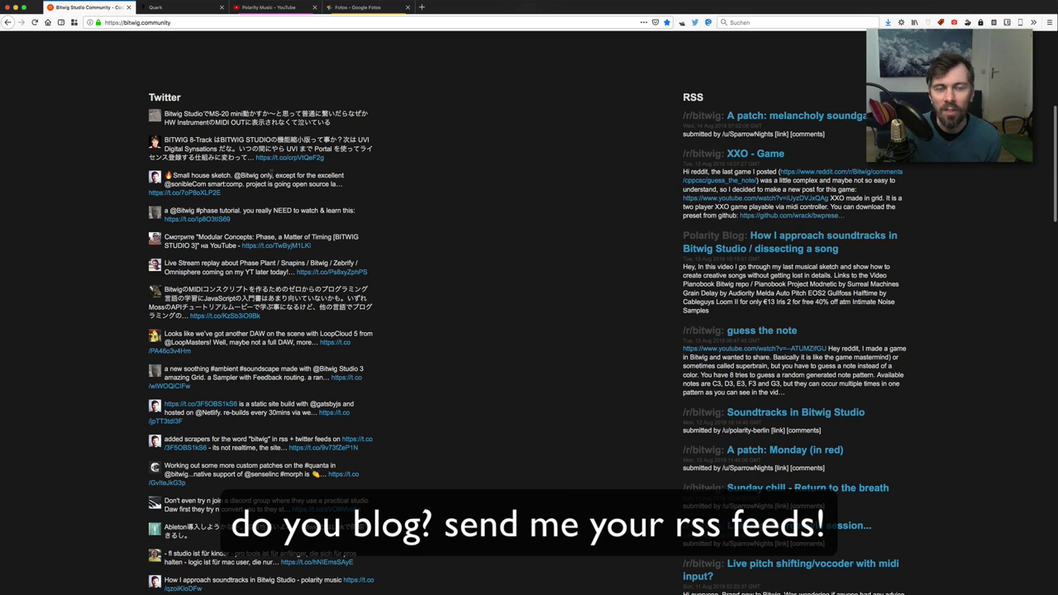
{"action": "scroll", "coordinate": [268, 168], "scroll_direction": "up", "scroll_amount": 10}
{"action": "scroll", "coordinate": [469, 215], "scroll_direction": "up", "scroll_amount": 2}
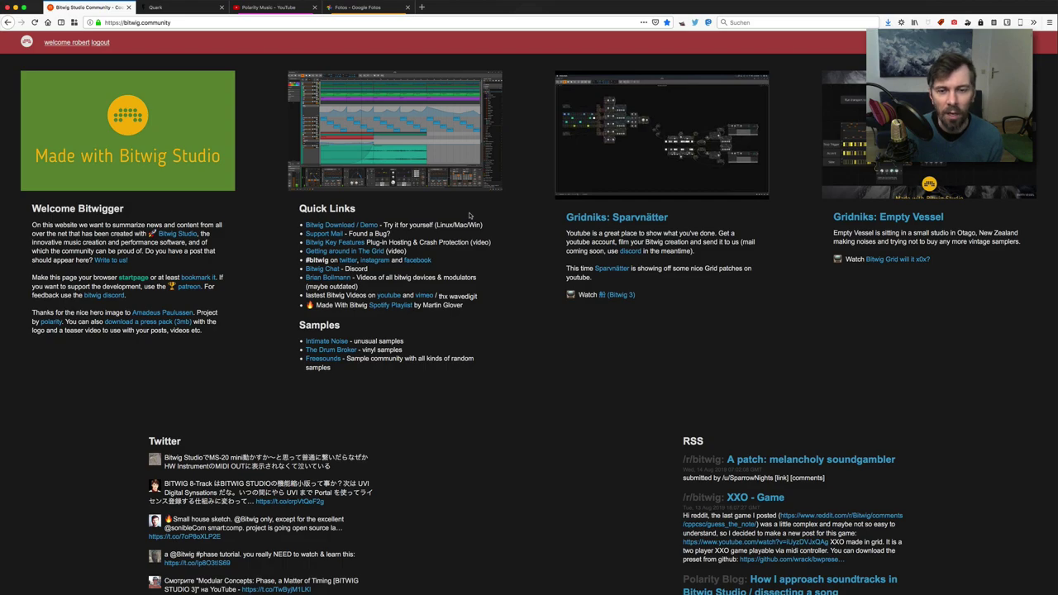
{"action": "scroll", "coordinate": [469, 215], "scroll_direction": "down", "scroll_amount": 15}
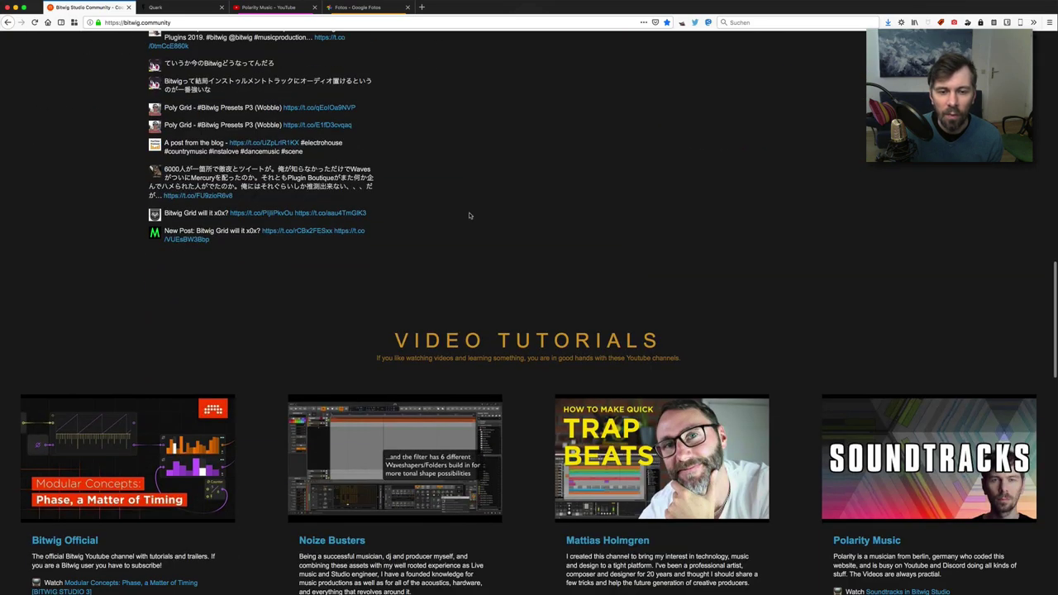
{"action": "scroll", "coordinate": [470, 216], "scroll_direction": "down", "scroll_amount": 10}
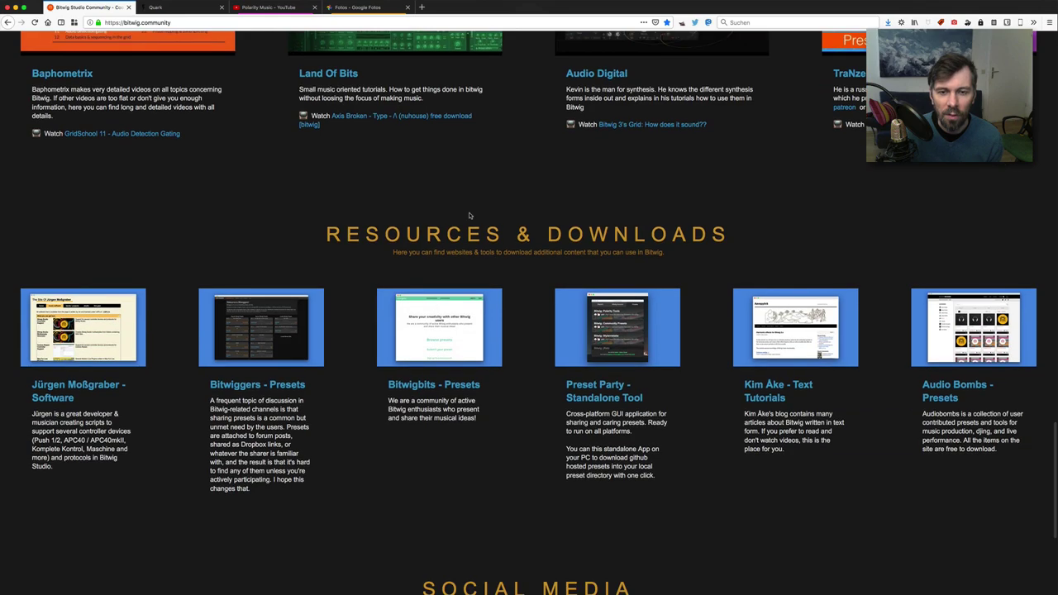
{"action": "scroll", "coordinate": [470, 216], "scroll_direction": "down", "scroll_amount": 3}
{"action": "scroll", "coordinate": [470, 216], "scroll_direction": "up", "scroll_amount": 5}
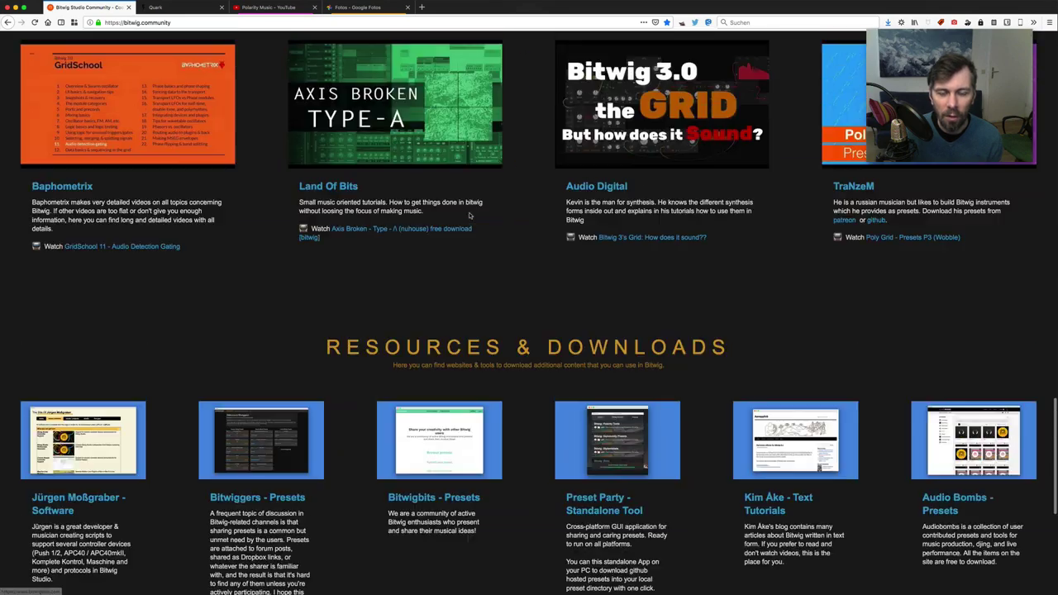
{"action": "scroll", "coordinate": [470, 215], "scroll_direction": "up", "scroll_amount": 15}
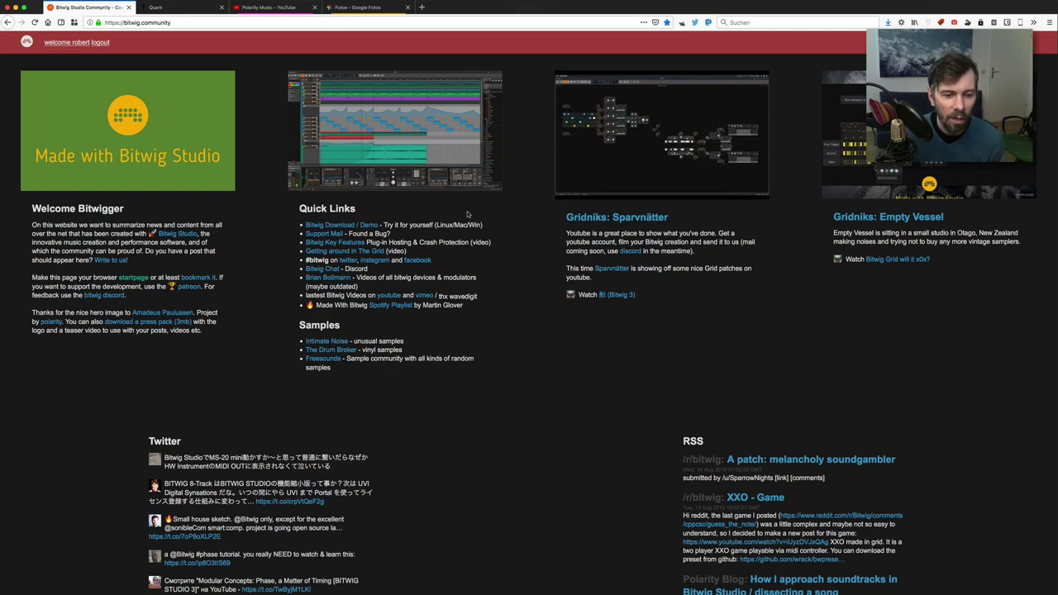
Step: Switch back to Bitwig Studio with Cmd+Tab and scroll the Poly Grid track's device chain
{"action": "key", "text": "super+Tab"}
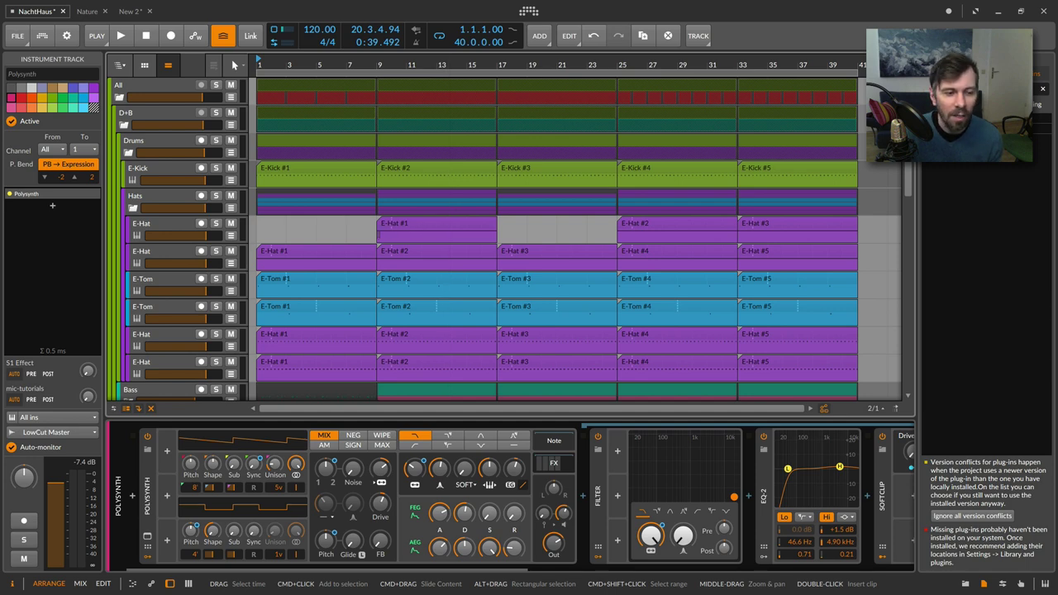
{"action": "scroll", "coordinate": [175, 252], "scroll_direction": "down", "scroll_amount": 5}
Step: Select the Poly Grid track, open its grid patch to inspect Swarm, SVF and ADSR, then close it
{"action": "left_click", "coordinate": [168, 306]}
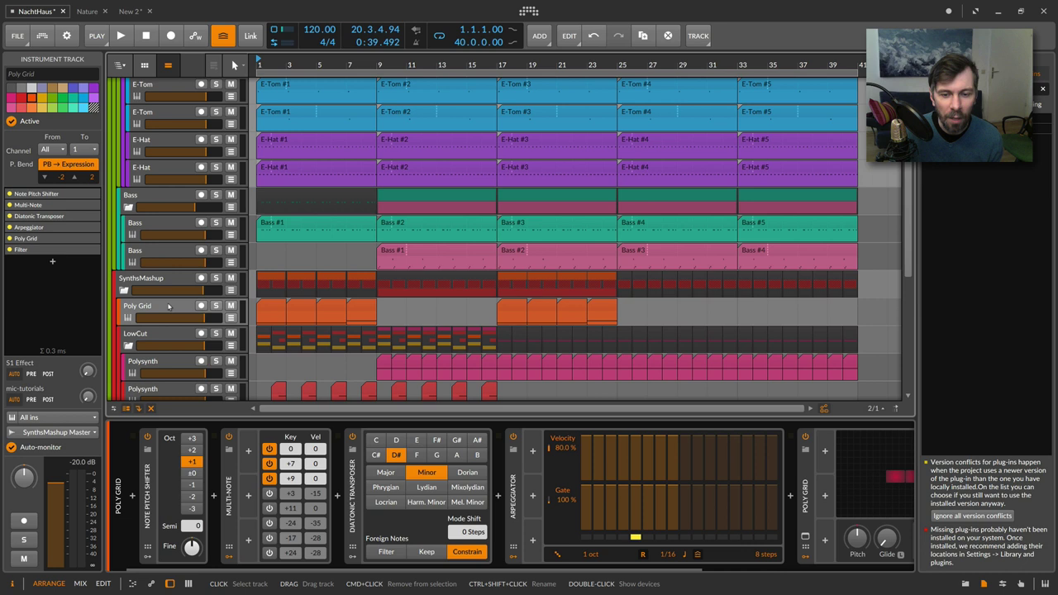
{"action": "left_click_drag", "start_coordinate": [511, 567], "coordinate": [678, 567]}
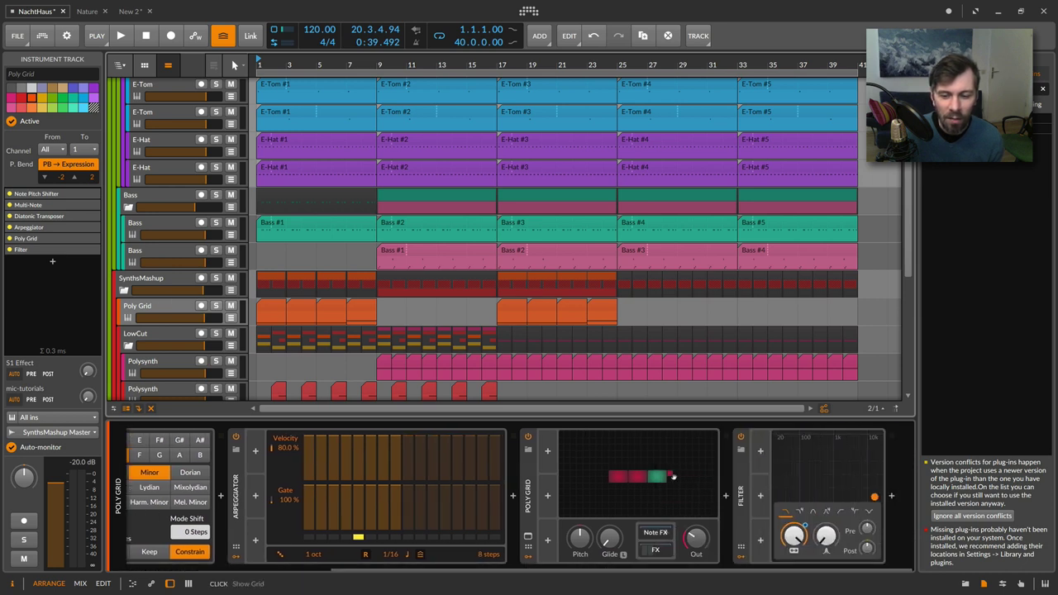
{"action": "double_click", "coordinate": [674, 477]}
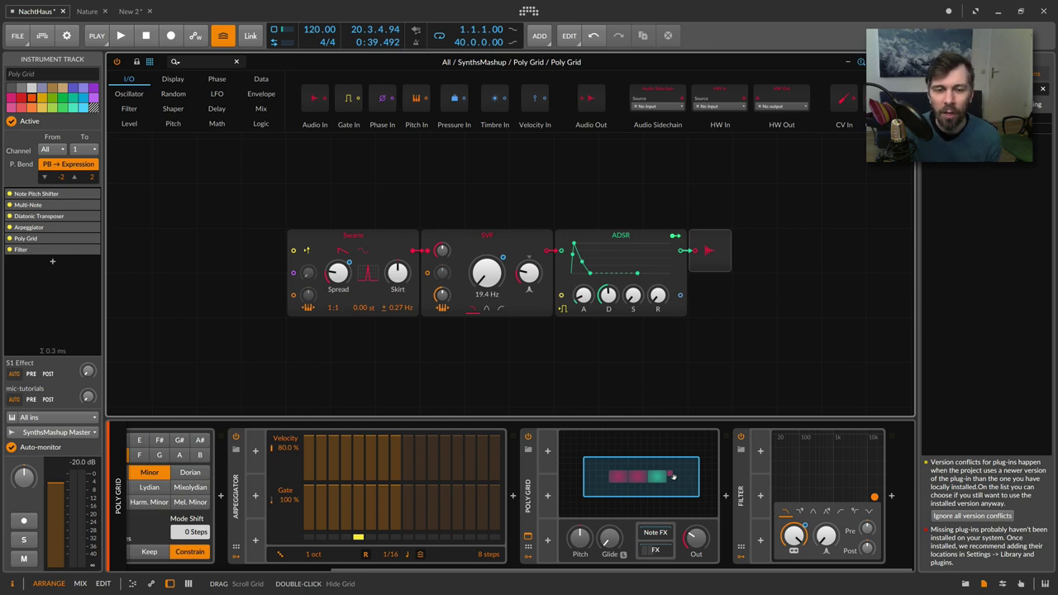
{"action": "key", "text": "Escape"}
{"action": "scroll", "coordinate": [503, 213], "scroll_direction": "up", "scroll_amount": 4}
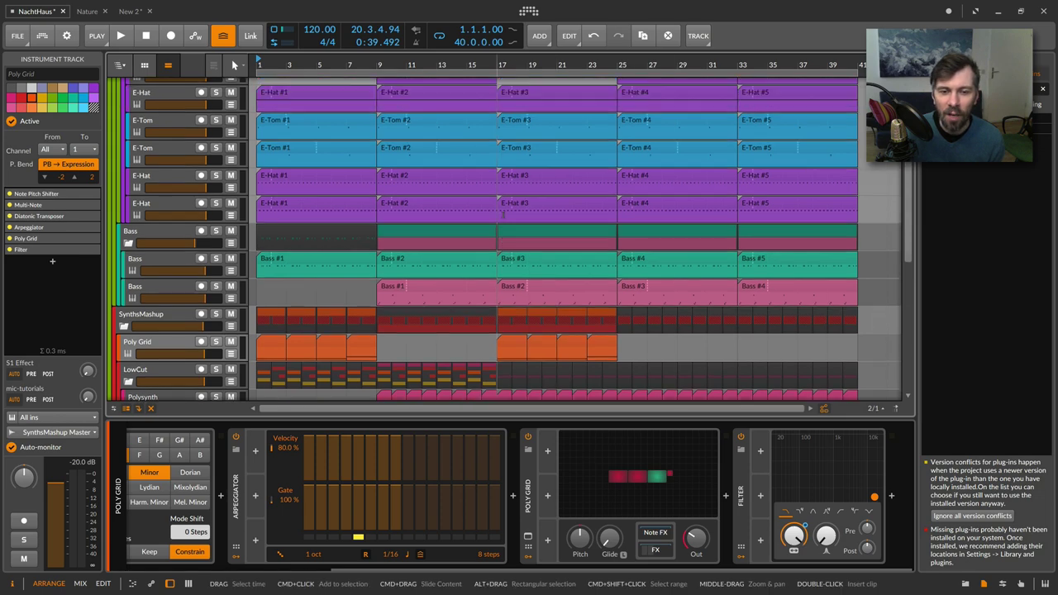
{"action": "scroll", "coordinate": [504, 213], "scroll_direction": "up", "scroll_amount": 2}
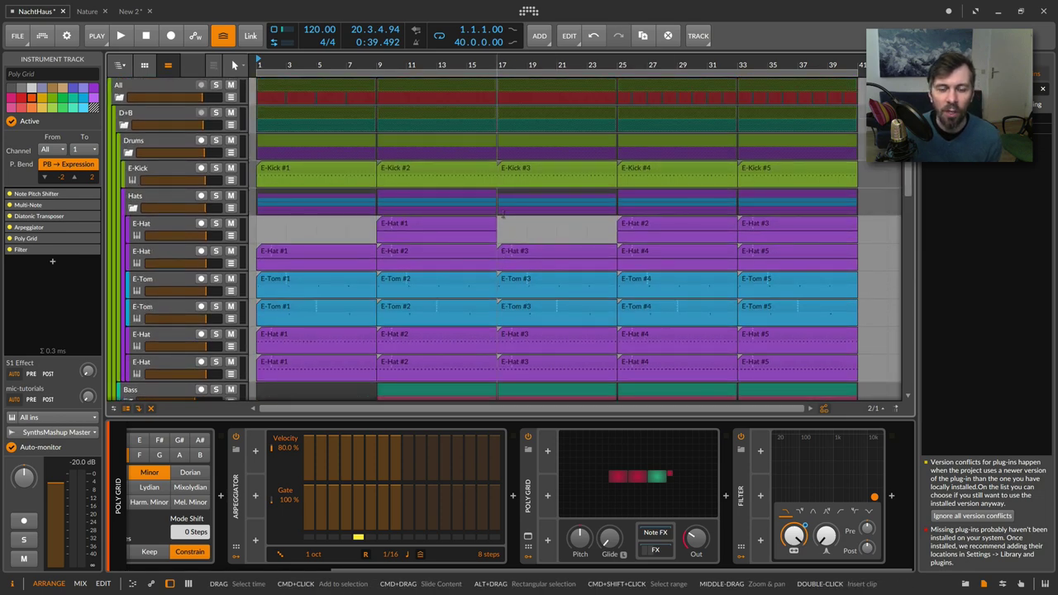